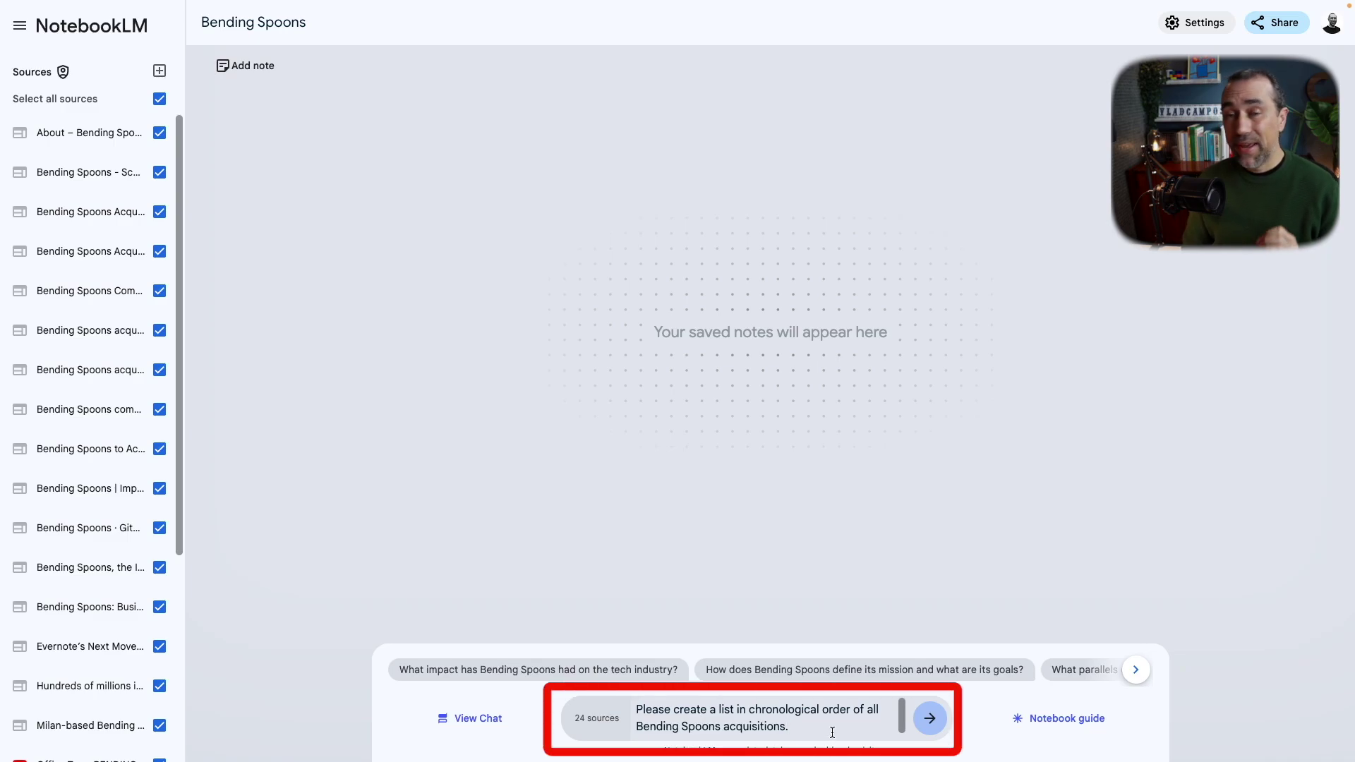
Ask for a chronological list of Bending Spoons acquisitions and save the answer as a note
{"action": "left_click", "coordinate": [929, 727]}
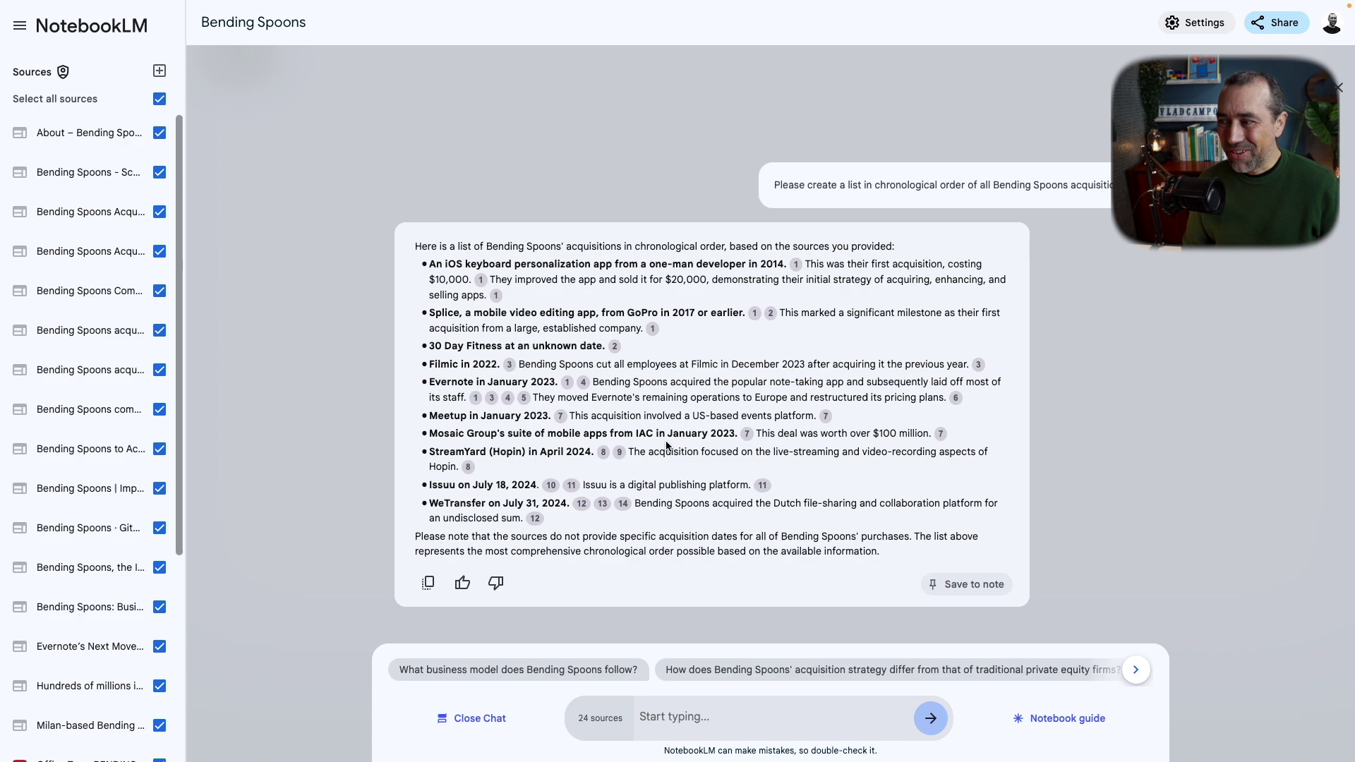
{"action": "left_click", "coordinate": [990, 588]}
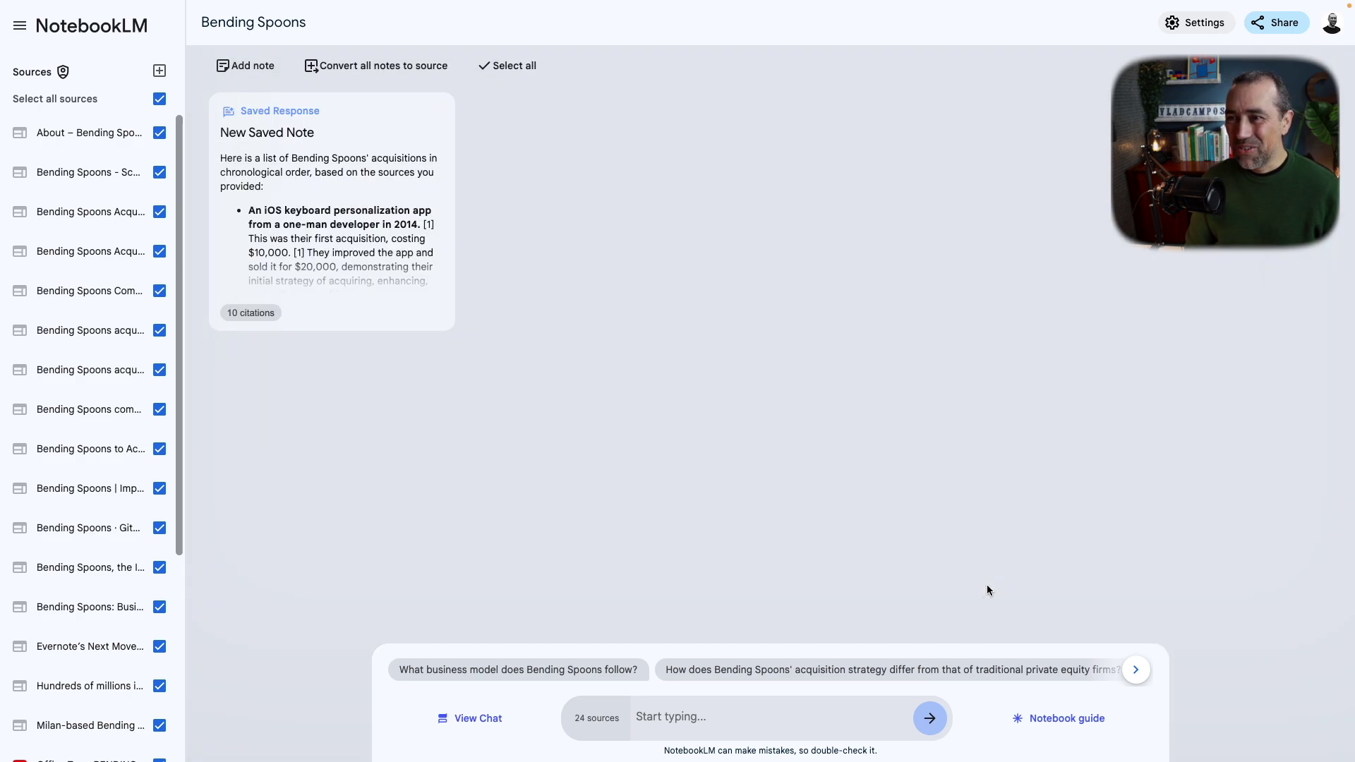
Load the Bending Spoons audio overview conversation from the notebook guide
{"action": "left_click", "coordinate": [1078, 727]}
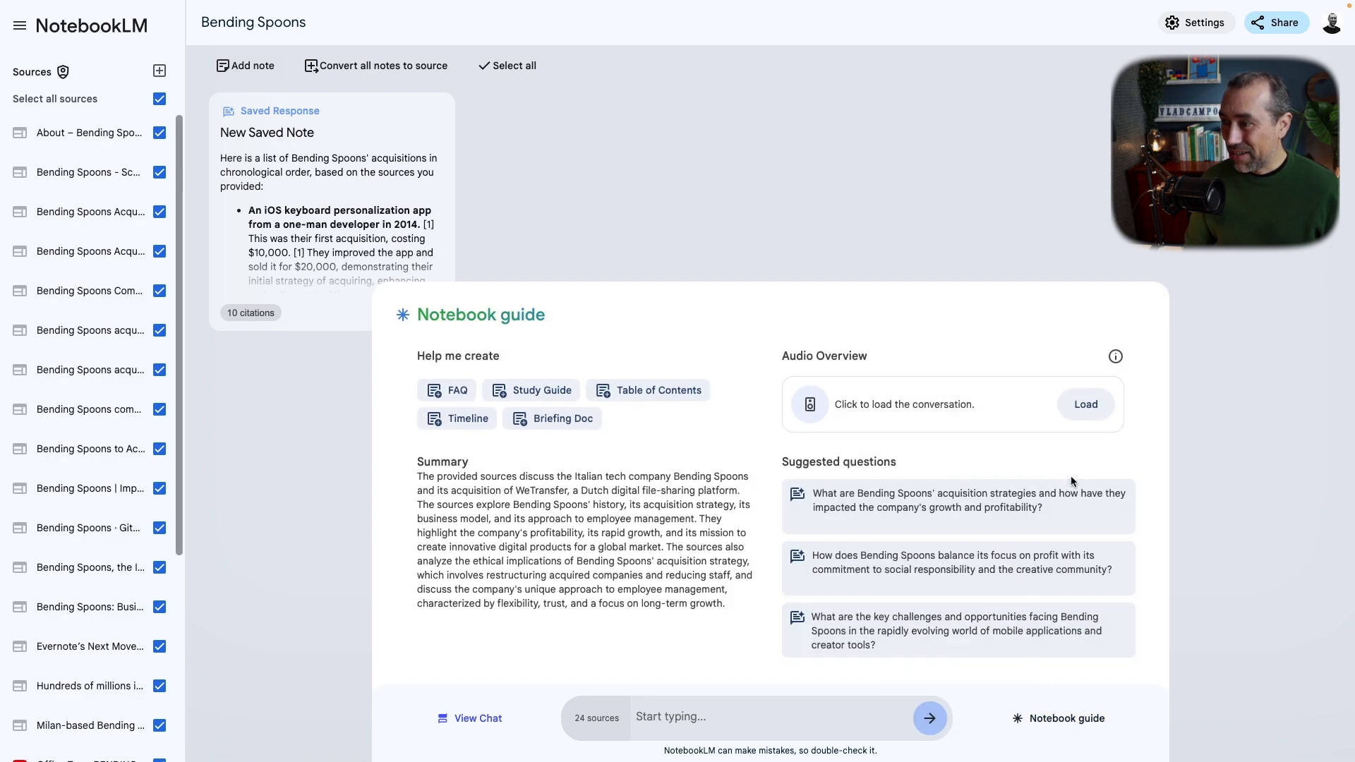
{"action": "left_click", "coordinate": [1087, 406]}
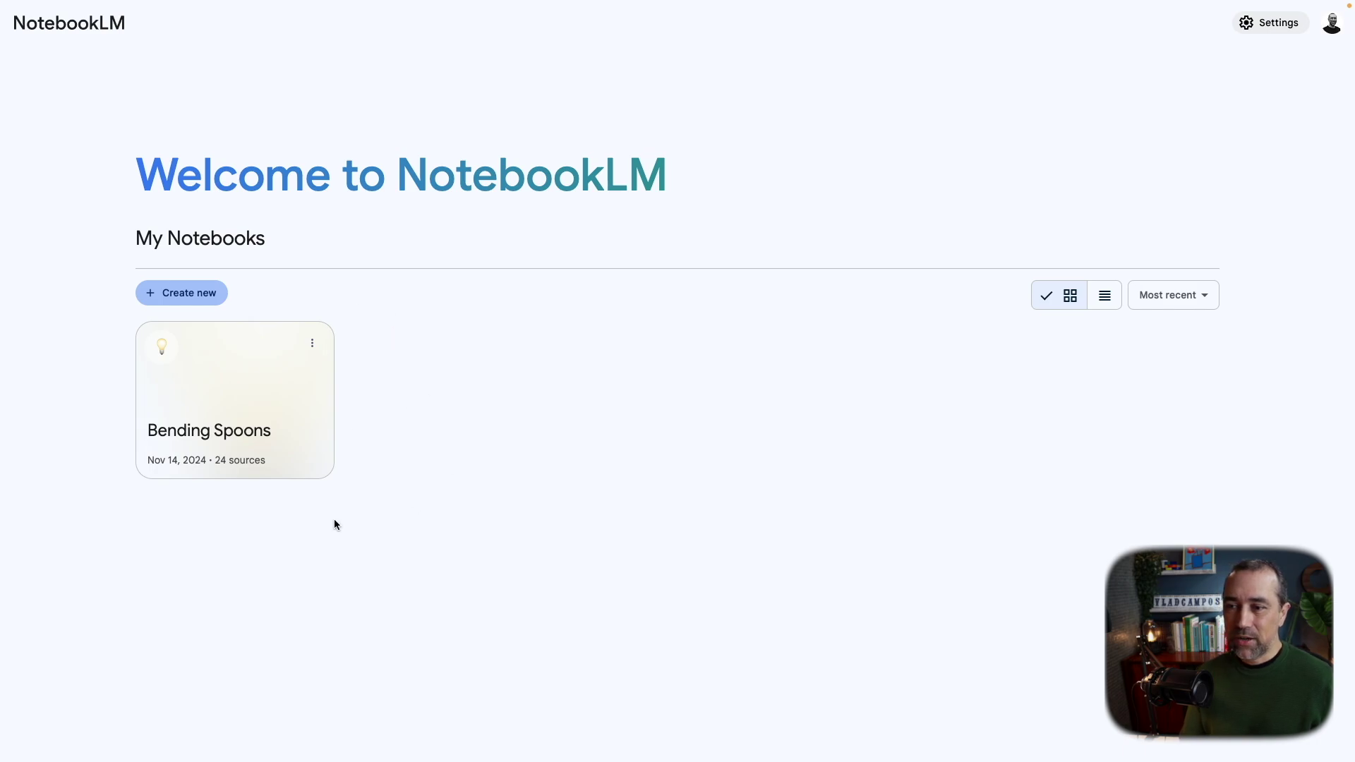
Create a new notebook without sources and title it 'Bluesky'
{"action": "left_click", "coordinate": [198, 297]}
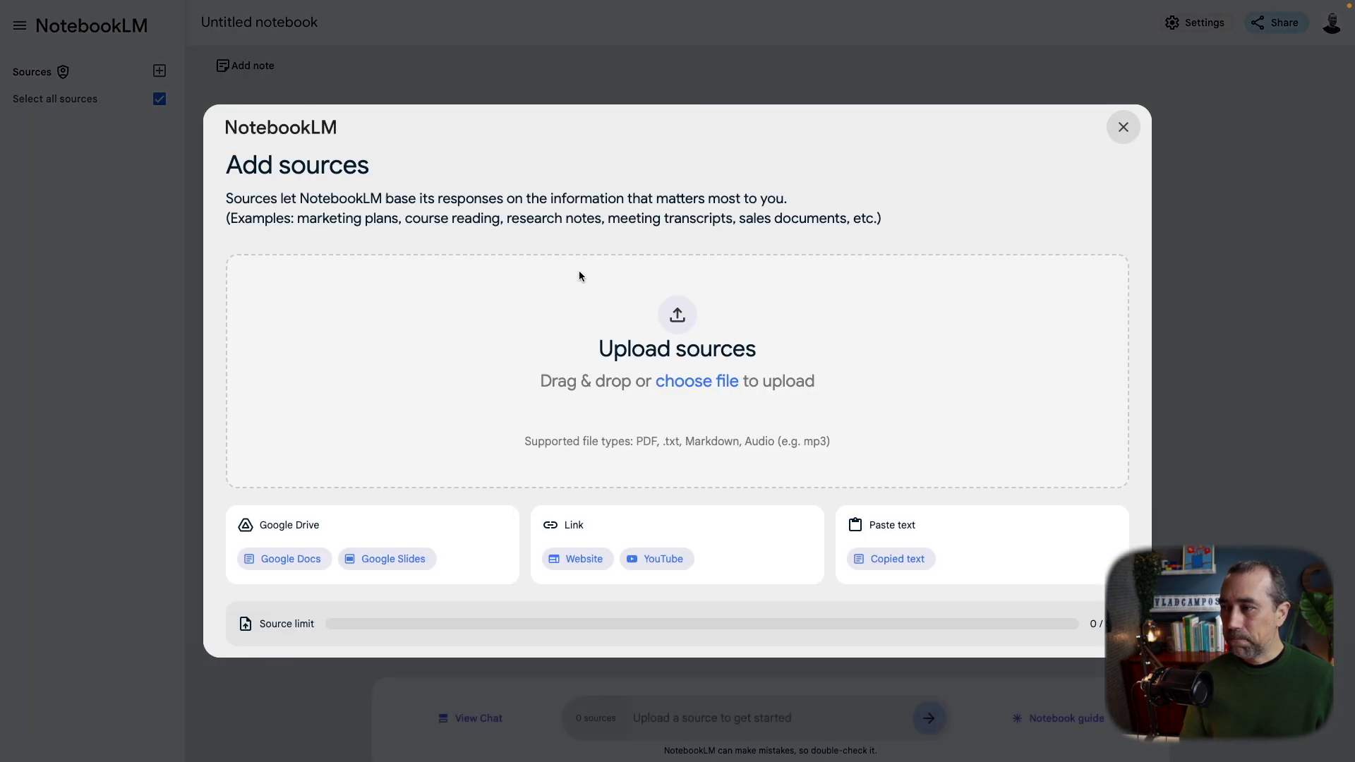
{"action": "left_click", "coordinate": [1122, 128]}
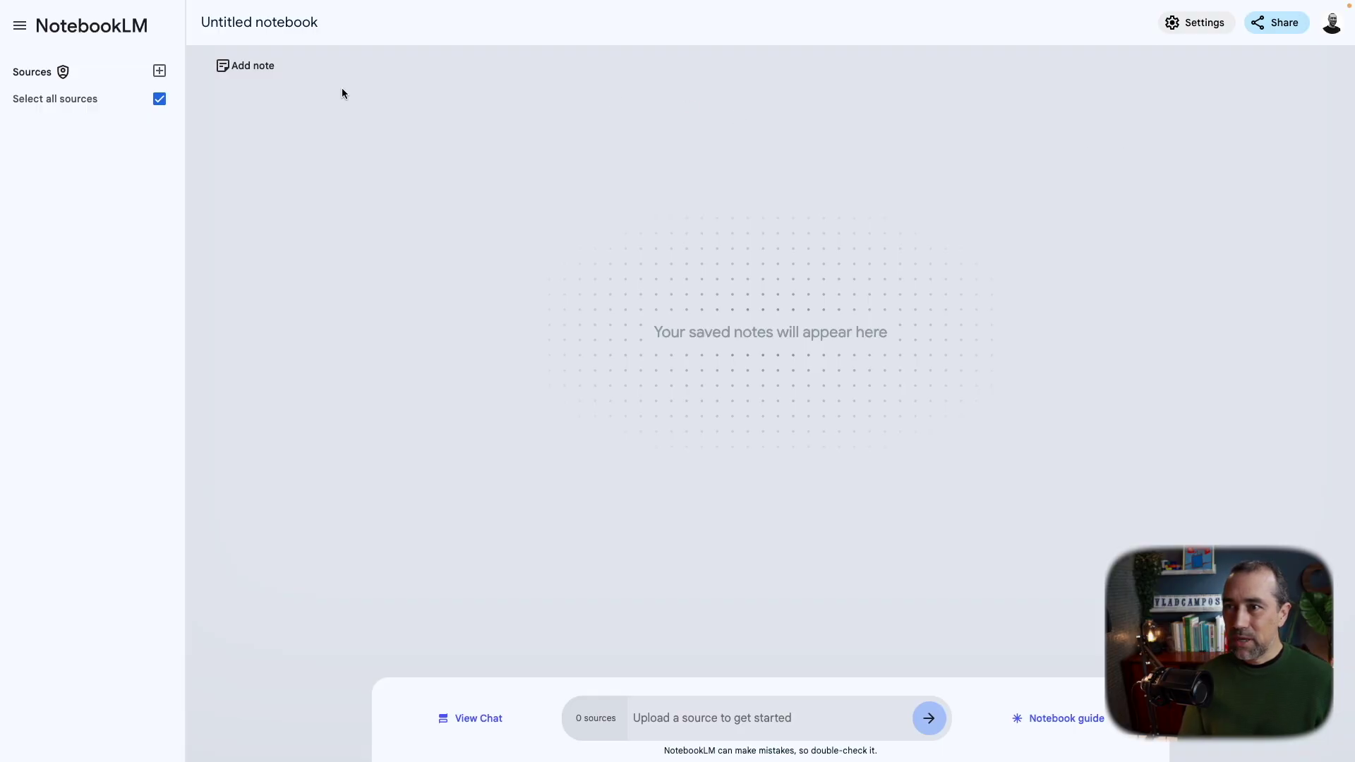
{"action": "left_click", "coordinate": [276, 22]}
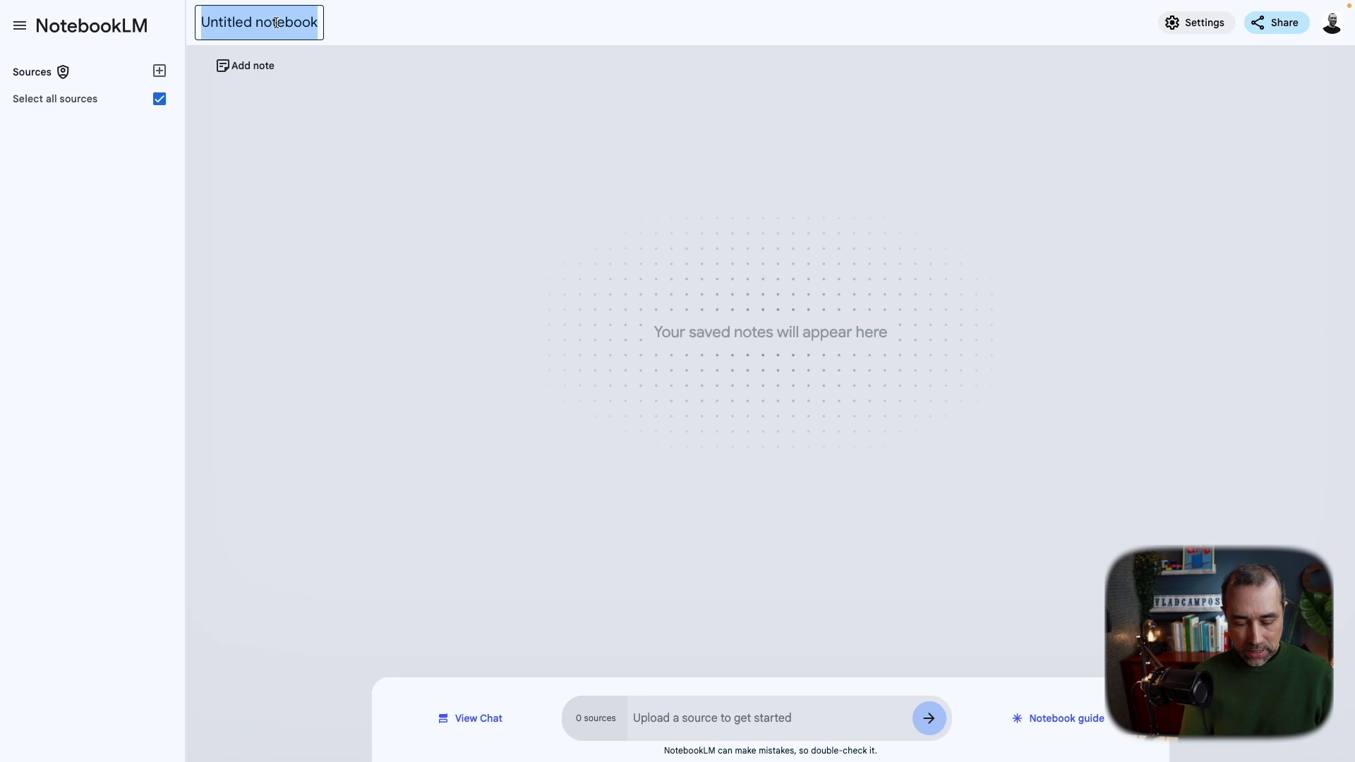
{"action": "type", "text": "Bluesj"}
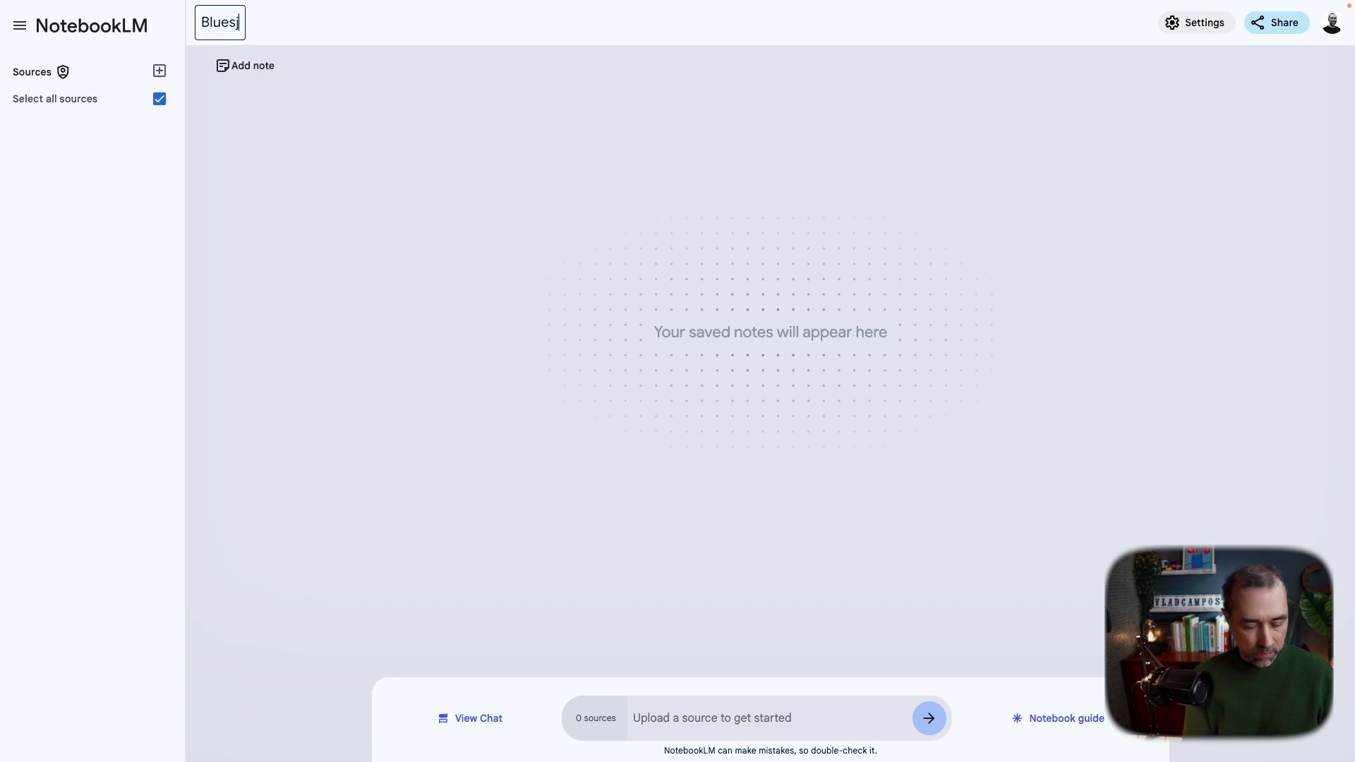
{"action": "key", "text": "BackSpace"}
{"action": "type", "text": "ky"}
{"action": "key", "text": "Return"}
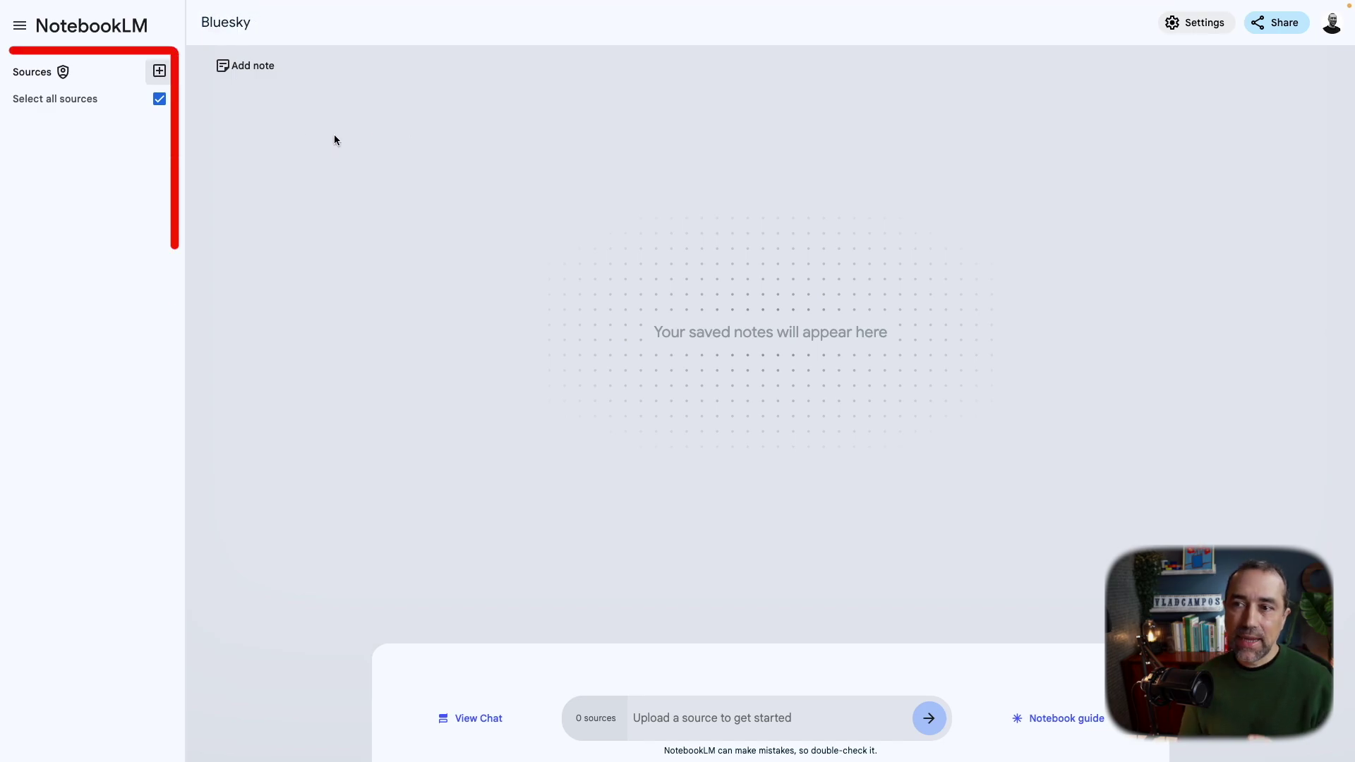
Add the Bluesky privacy policy and terms of service URLs as two website sources
{"action": "left_click", "coordinate": [160, 71]}
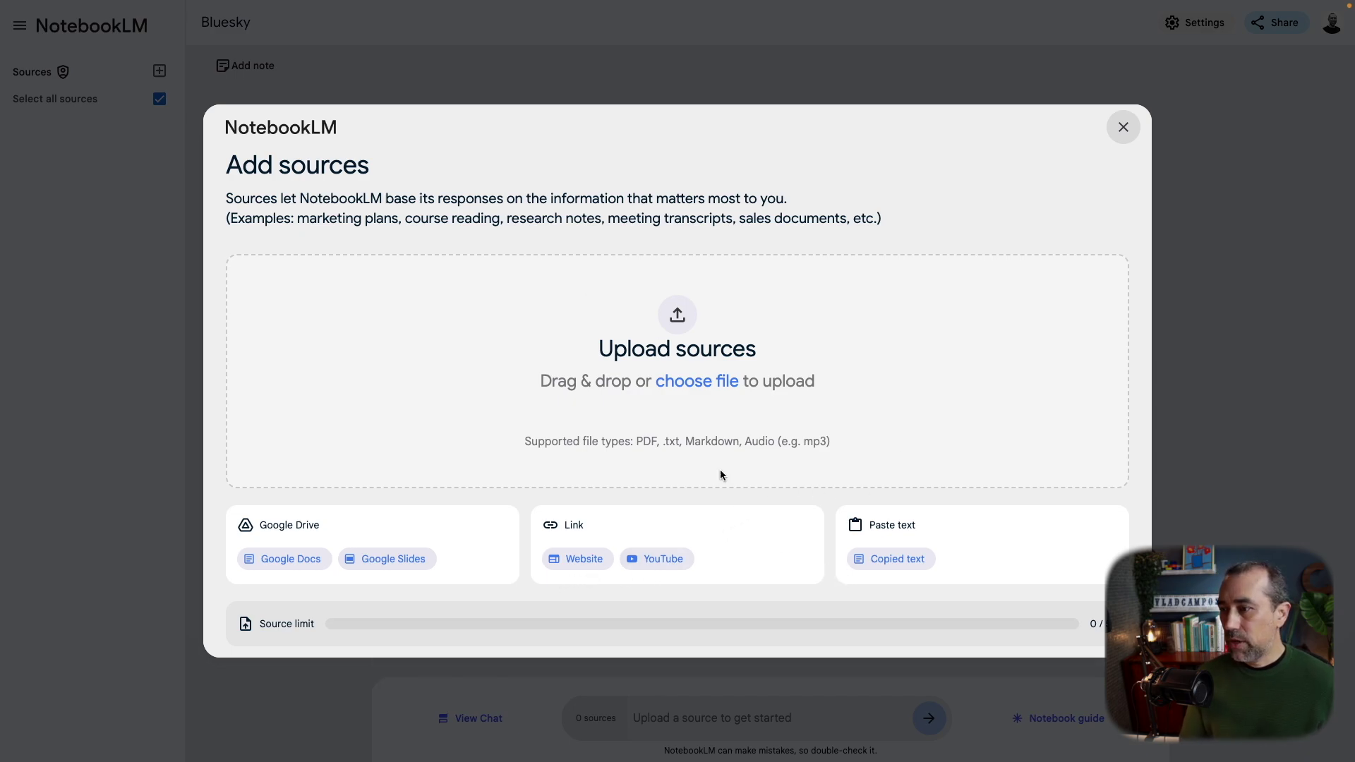
{"action": "left_click", "coordinate": [599, 565]}
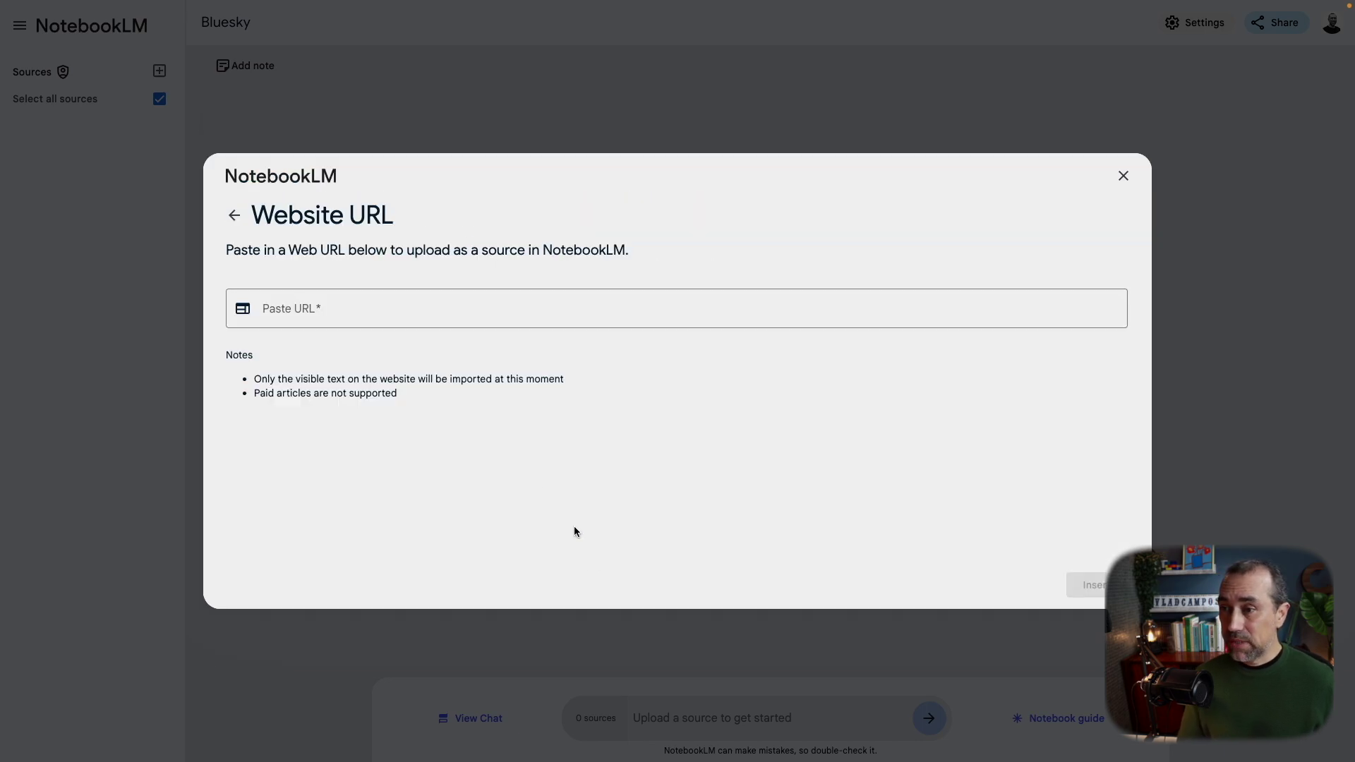
{"action": "left_click", "coordinate": [405, 307]}
{"action": "type", "text": "https://bsky.social/about/support/network-services-privacy-policy"}
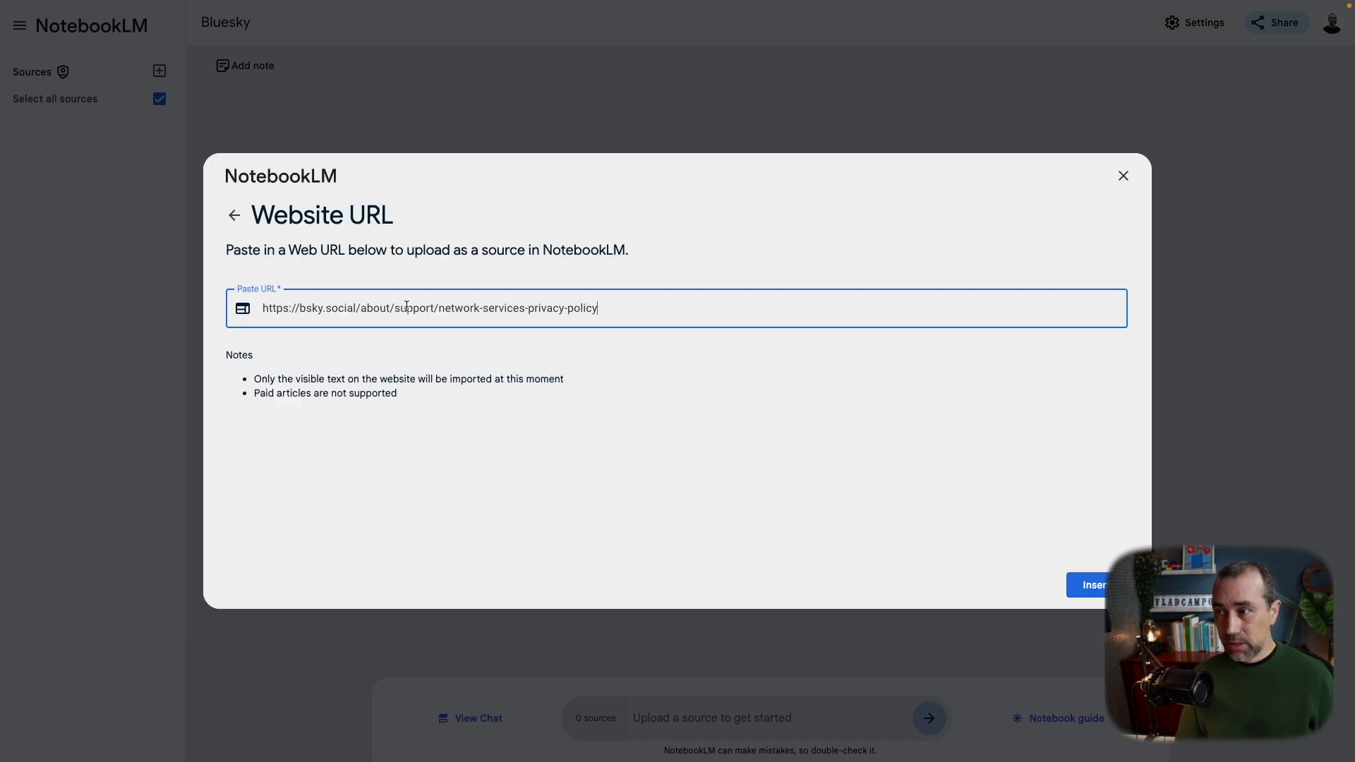
{"action": "left_click", "coordinate": [1093, 587]}
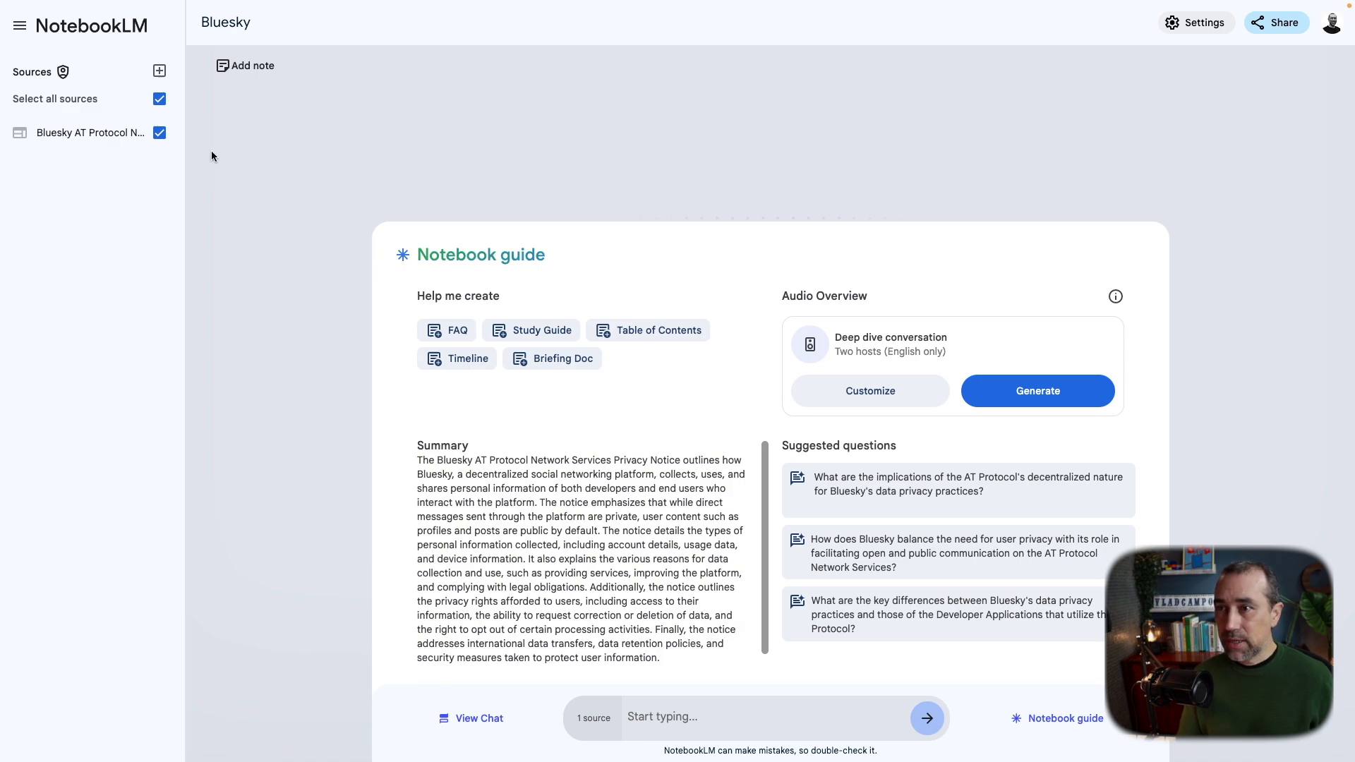
{"action": "left_click", "coordinate": [159, 72]}
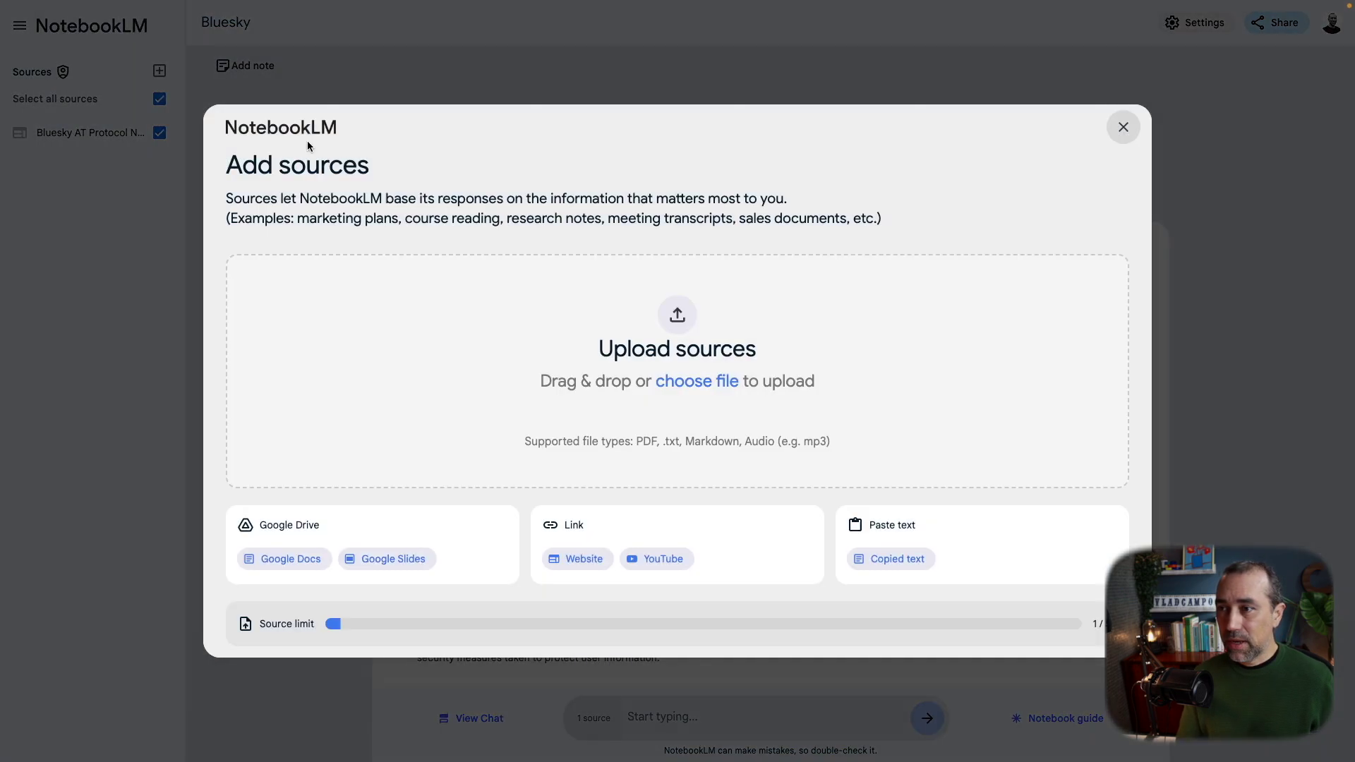
{"action": "left_click", "coordinate": [569, 557]}
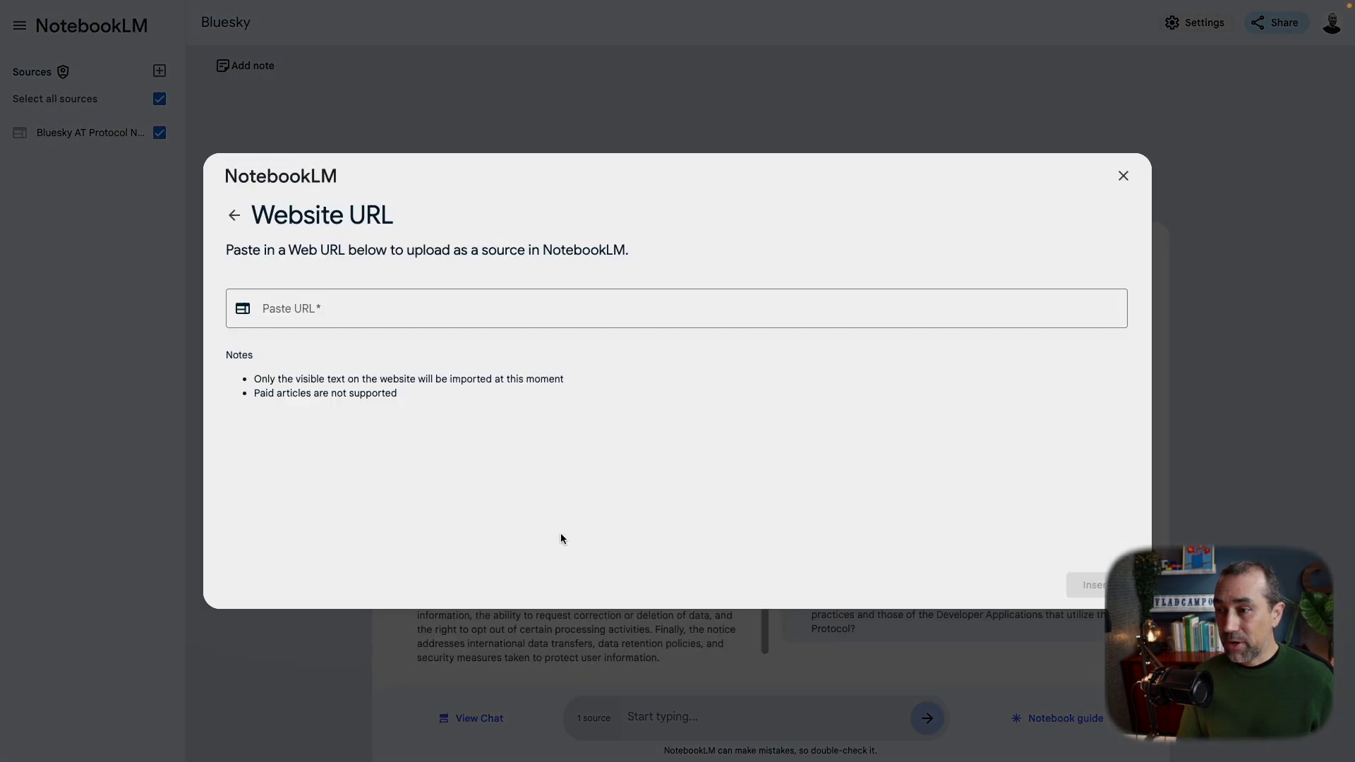
{"action": "left_click", "coordinate": [417, 309]}
{"action": "type", "text": "https://bsky.social/about/support/tos"}
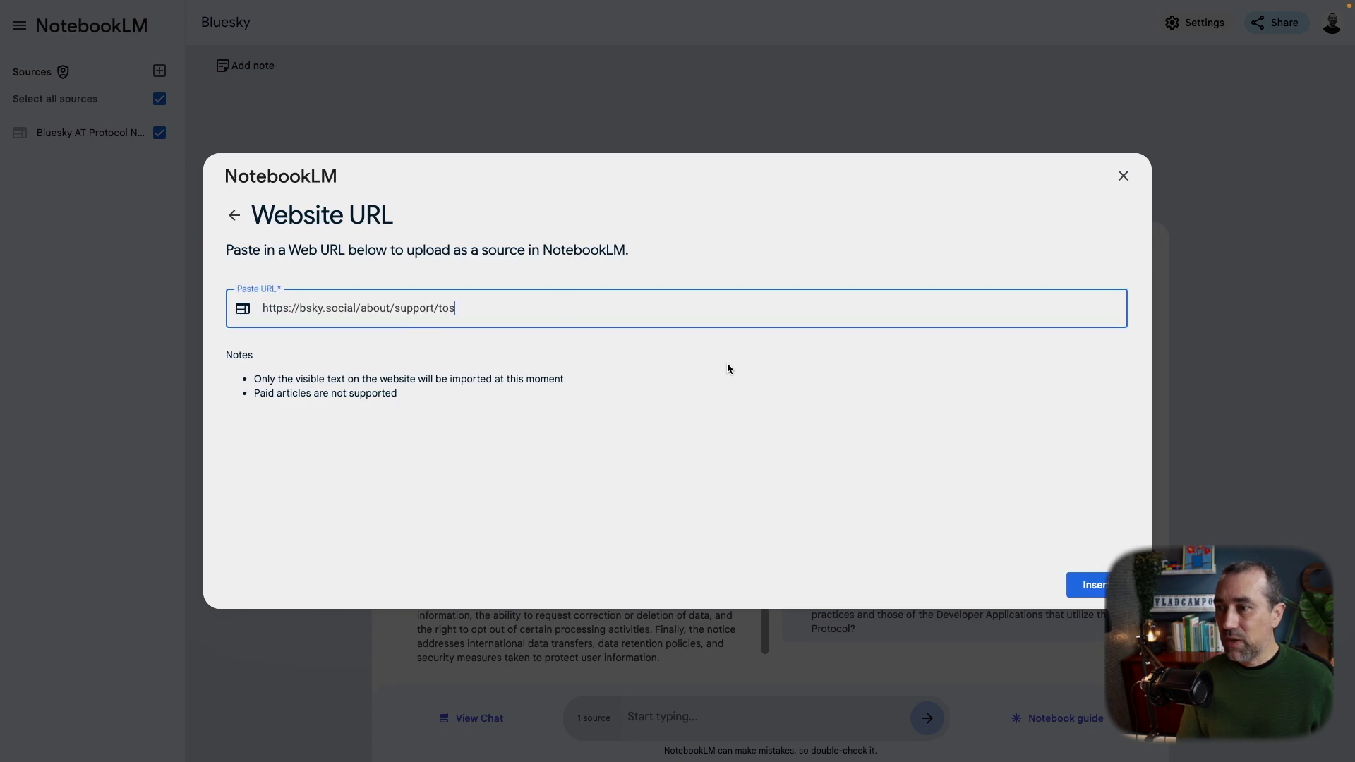
{"action": "left_click", "coordinate": [1090, 585]}
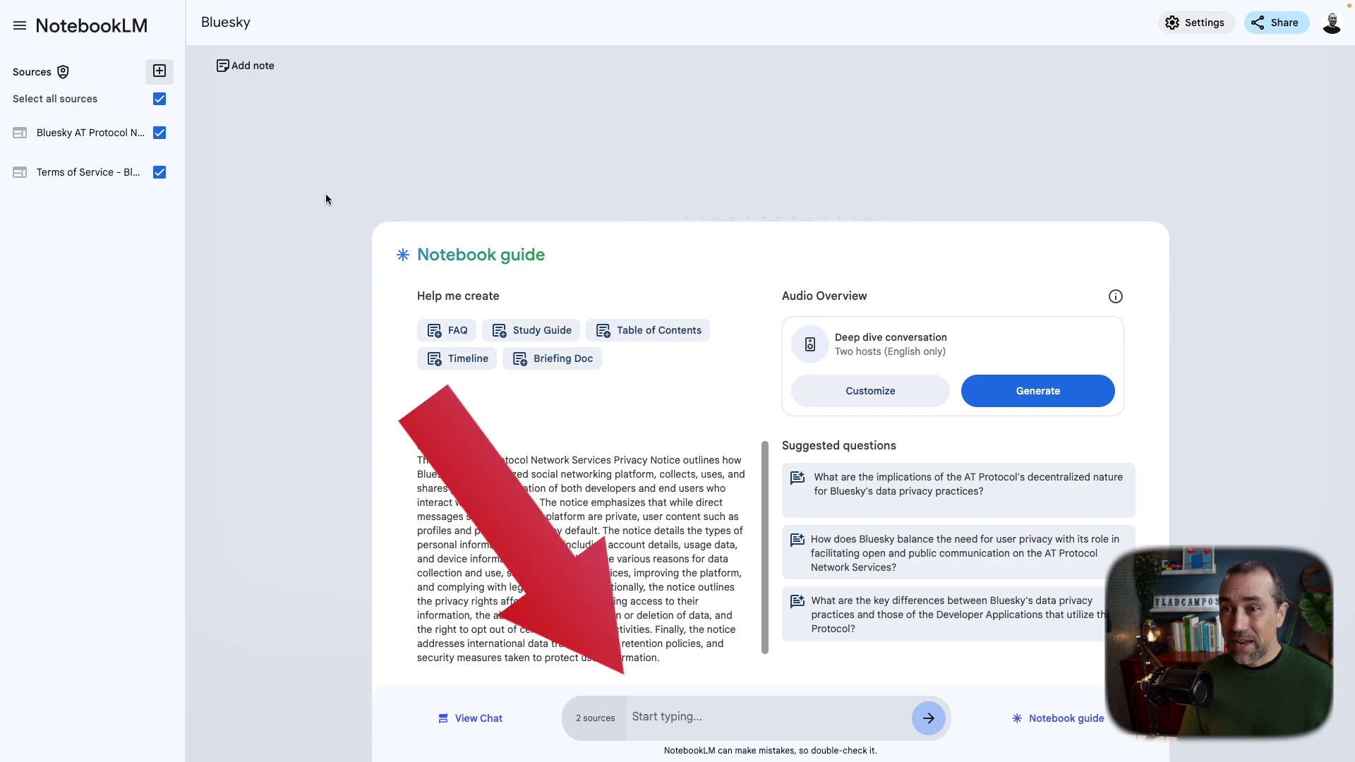
Ask the sources 'What is the AT Protocol' in the chat
{"action": "left_click", "coordinate": [657, 715]}
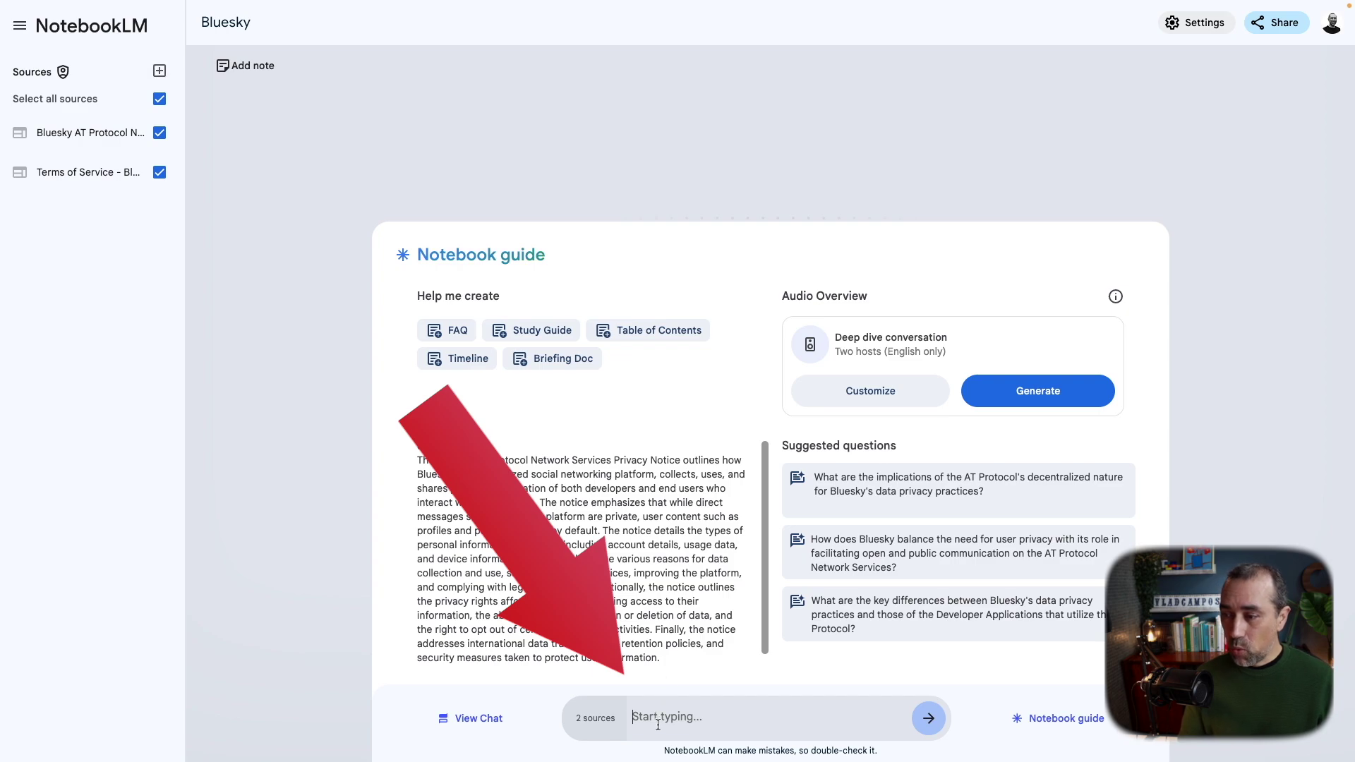
{"action": "type", "text": "What is the AT Protocol"}
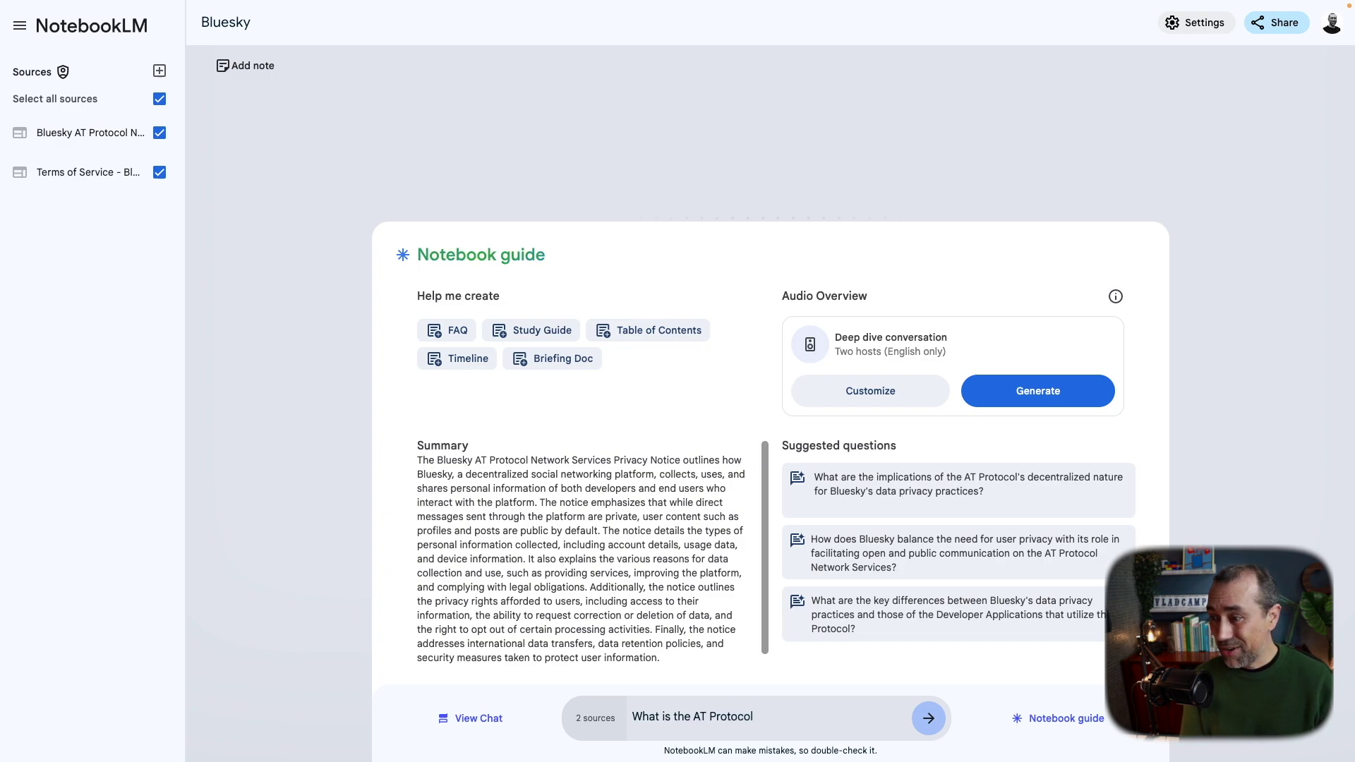
{"action": "key", "text": "Return"}
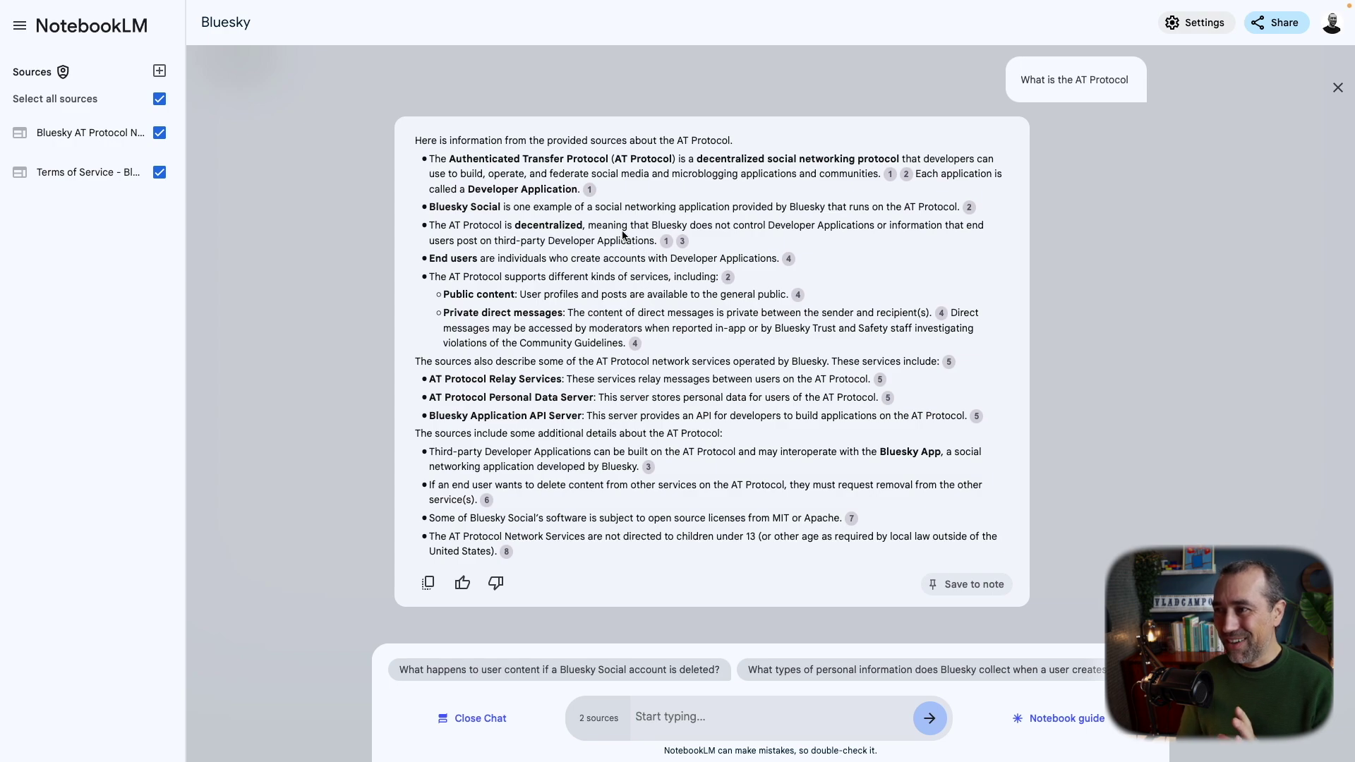
Check citation 1's privacy notice passage and ask 'As a user what I shouldn't do on Bluesky?'
{"action": "left_click", "coordinate": [590, 192]}
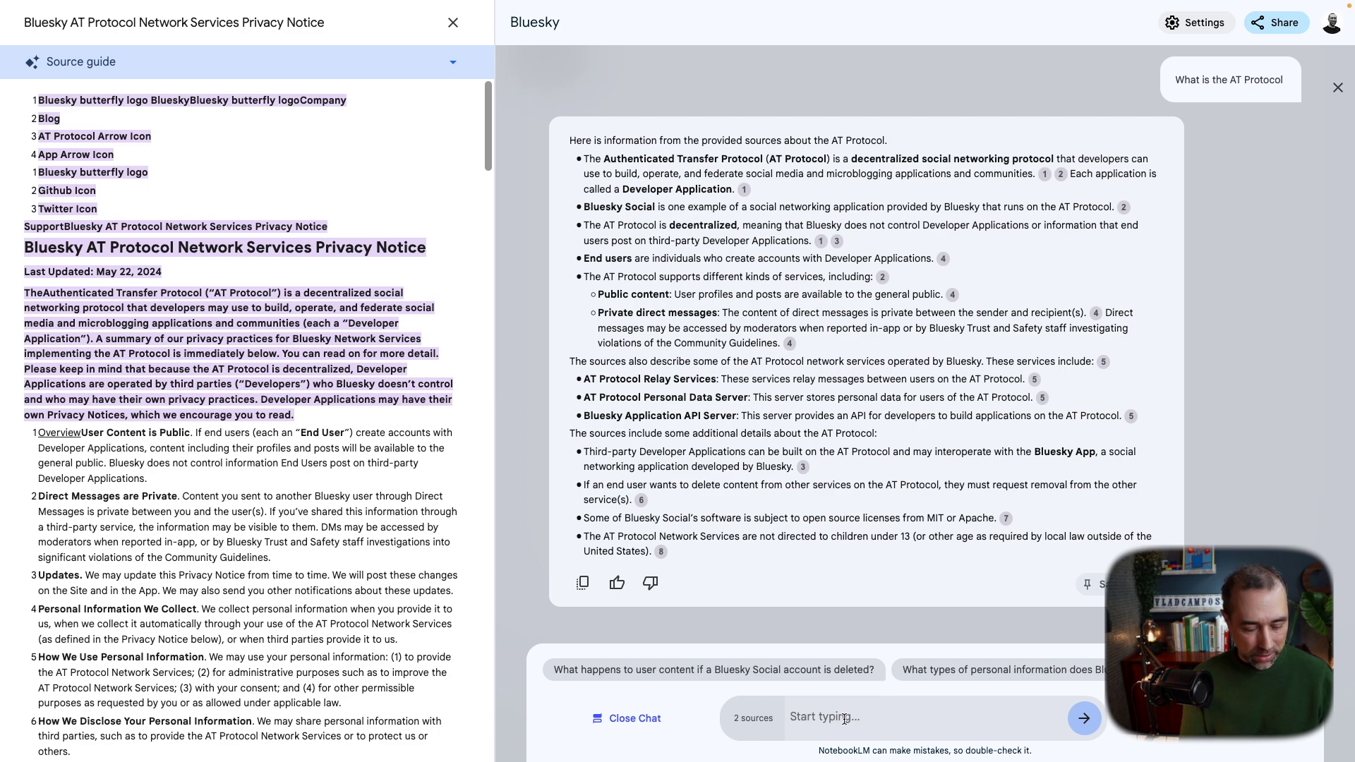
{"action": "type", "text": "As a user what I sho"}
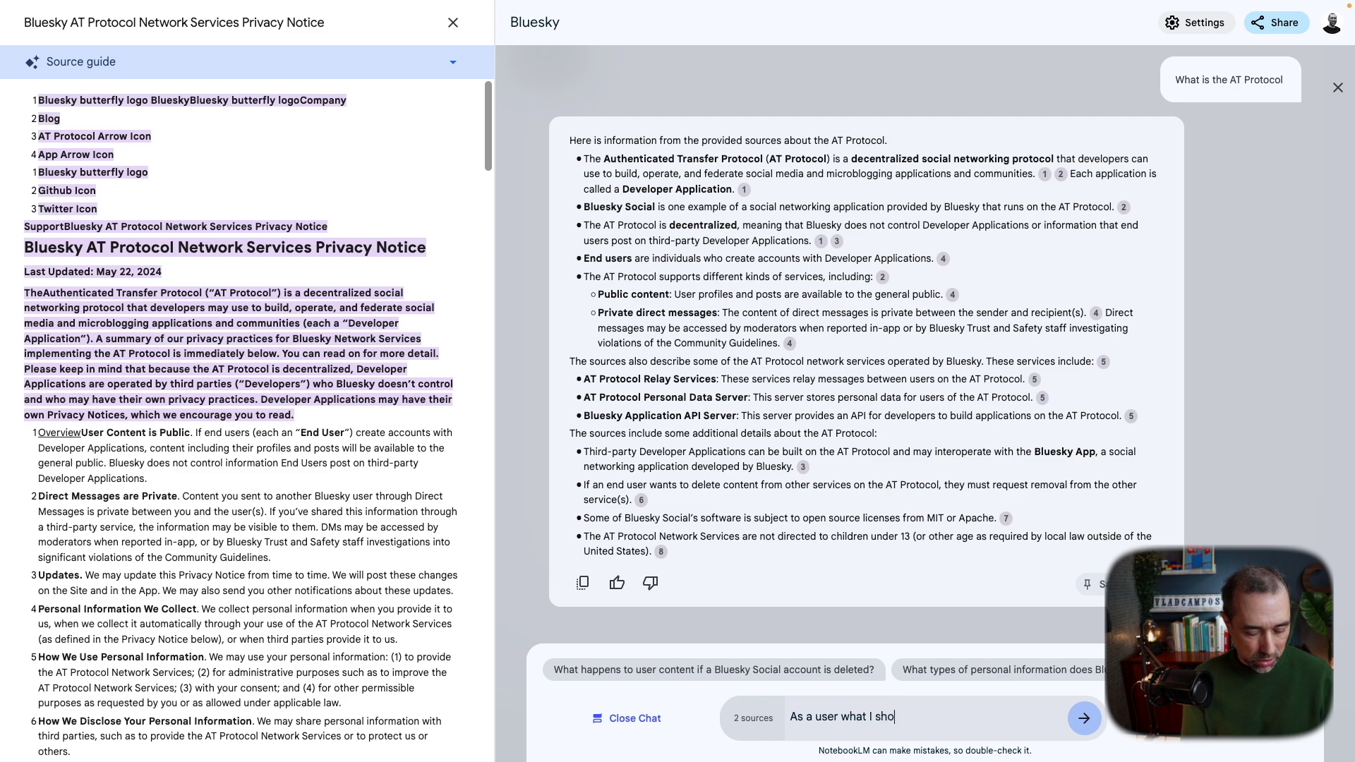
{"action": "type", "text": "uldn't do on "}
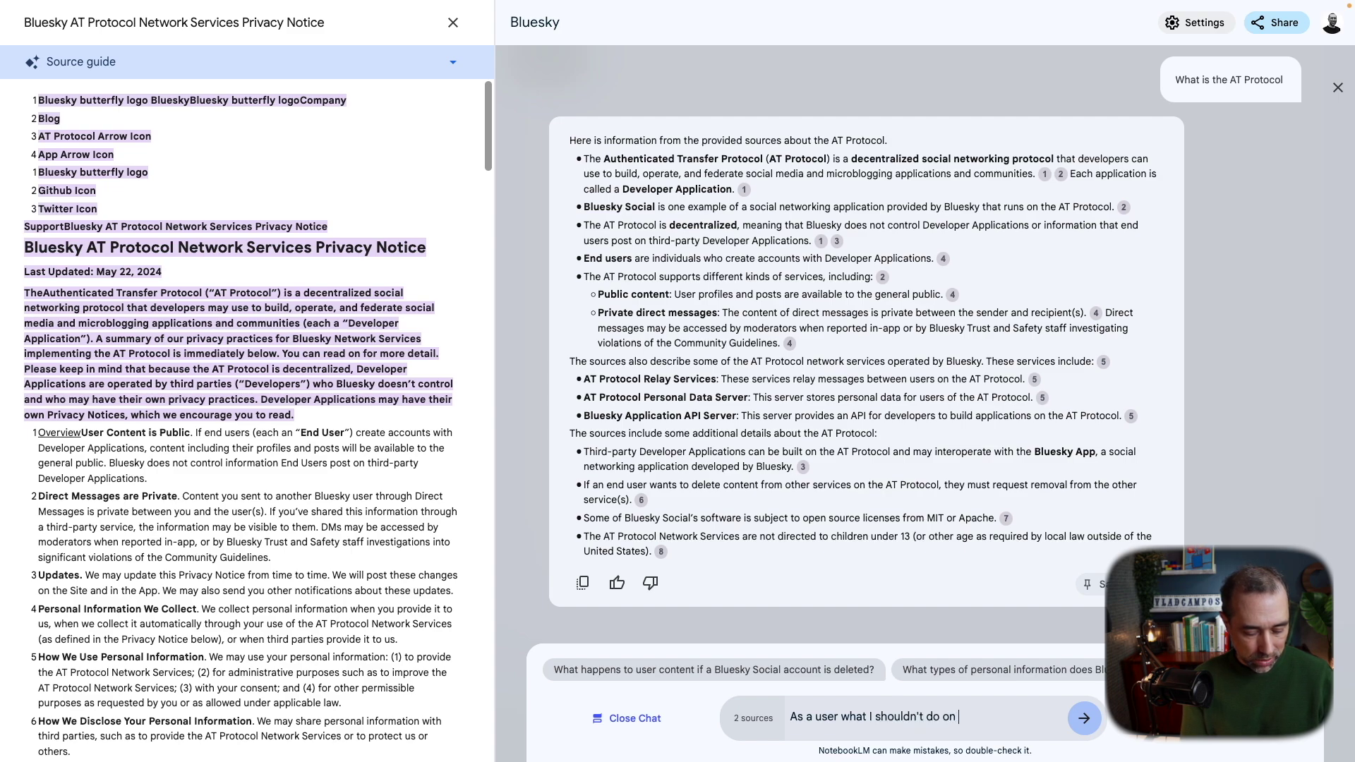
{"action": "type", "text": "Bluesk"}
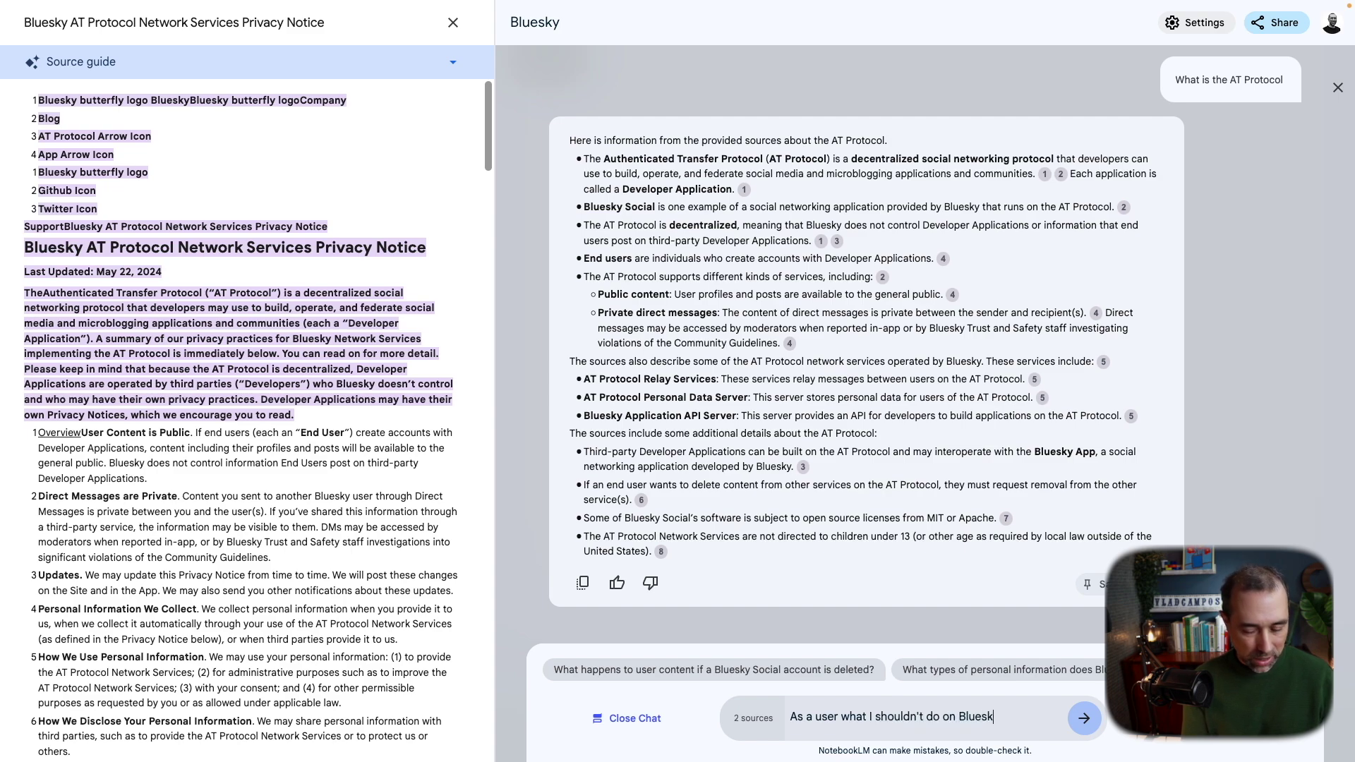
{"action": "type", "text": "y?"}
{"action": "key", "text": "Return"}
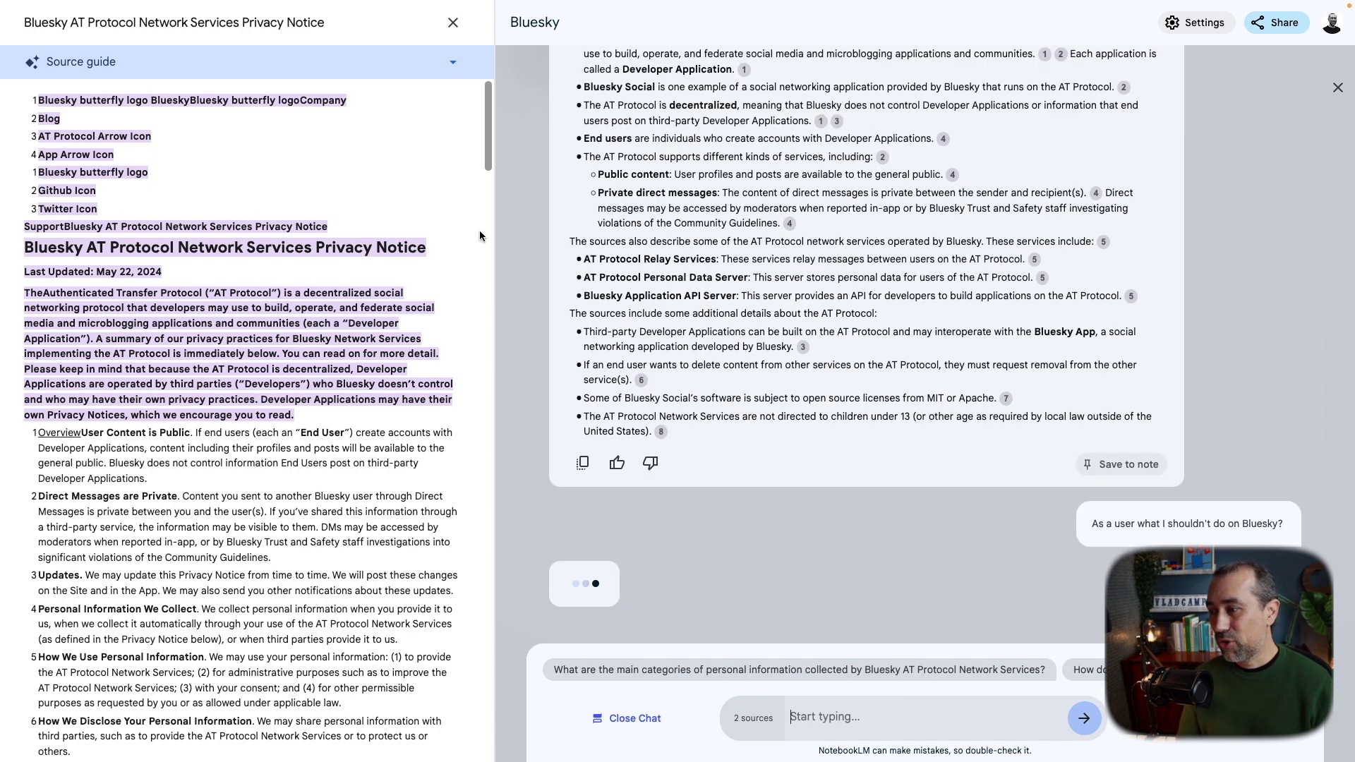
{"action": "left_click", "coordinate": [454, 21]}
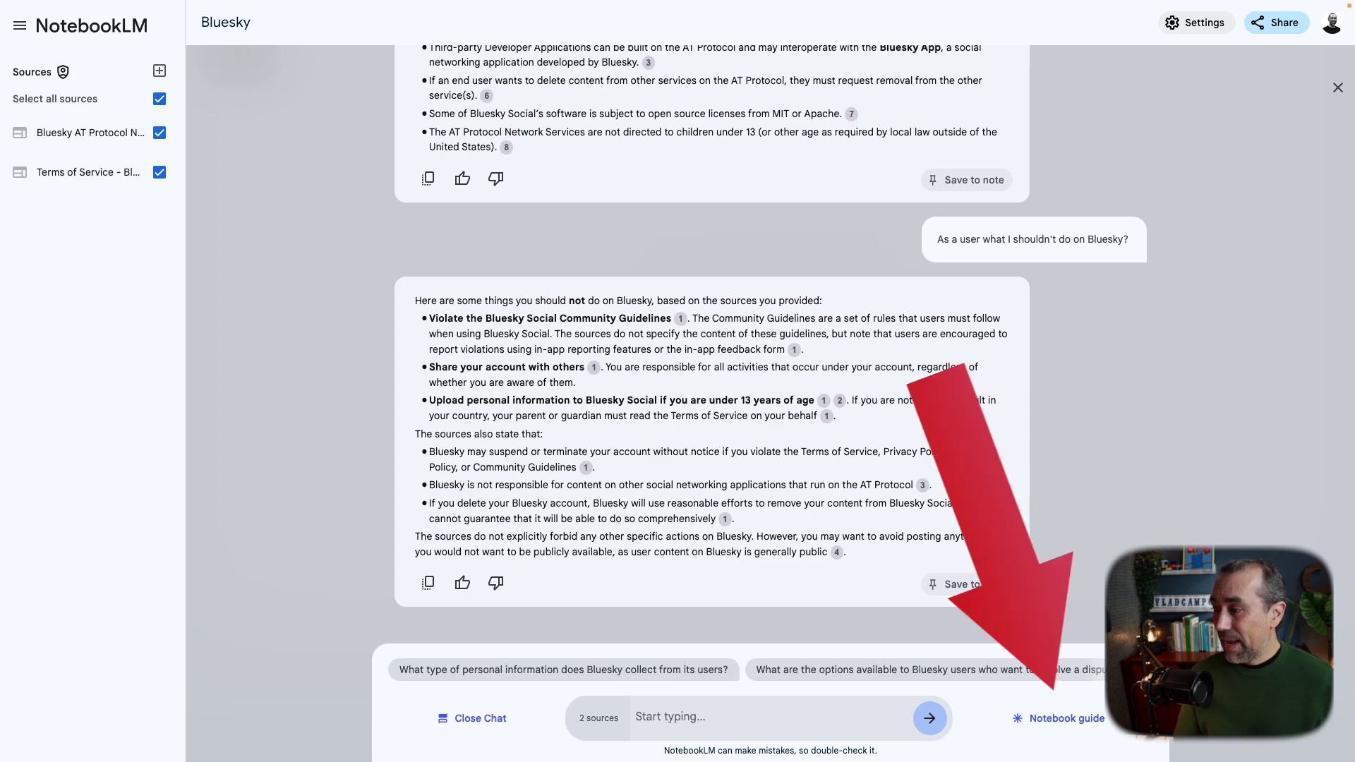
Generate the 'Bluesky Social: Understanding the AT Protocol Network' briefing note and read it to the end
{"action": "left_click", "coordinate": [1056, 727]}
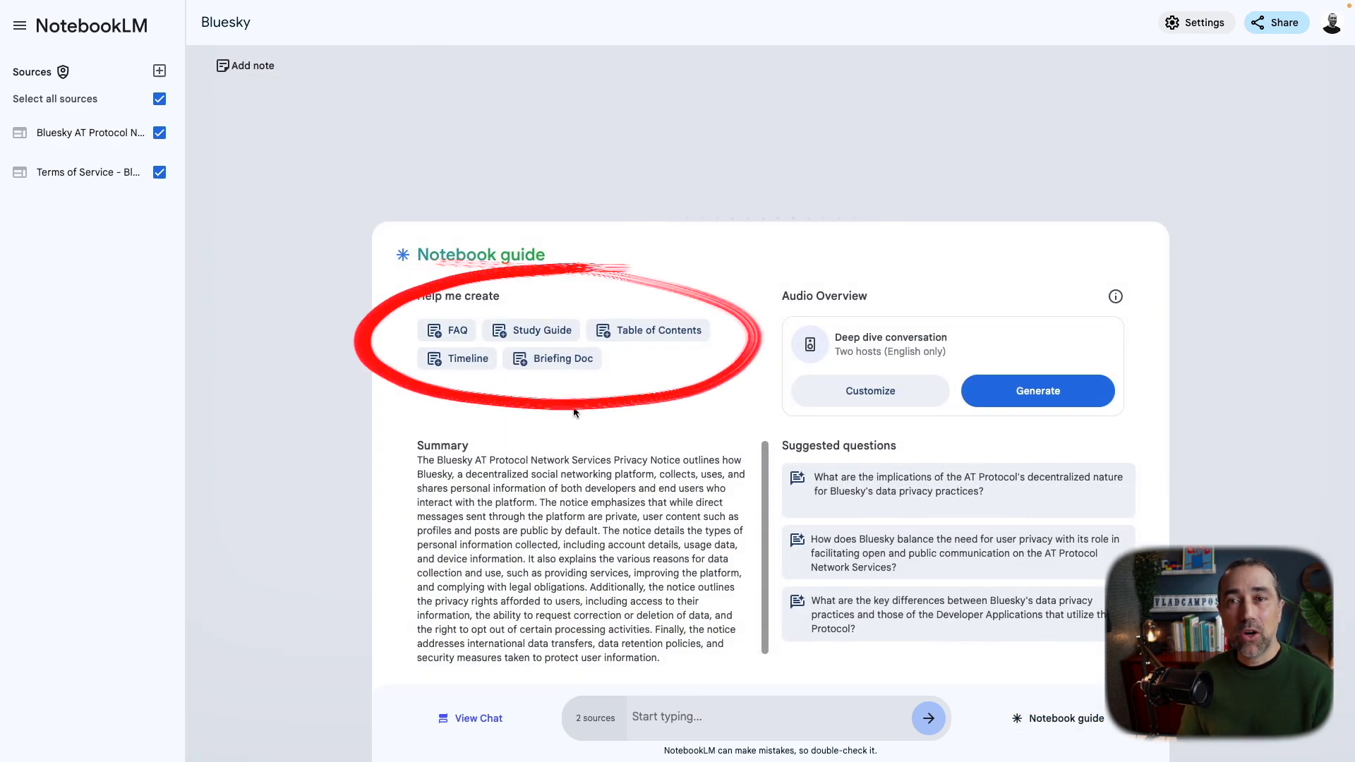
{"action": "left_click", "coordinate": [657, 336]}
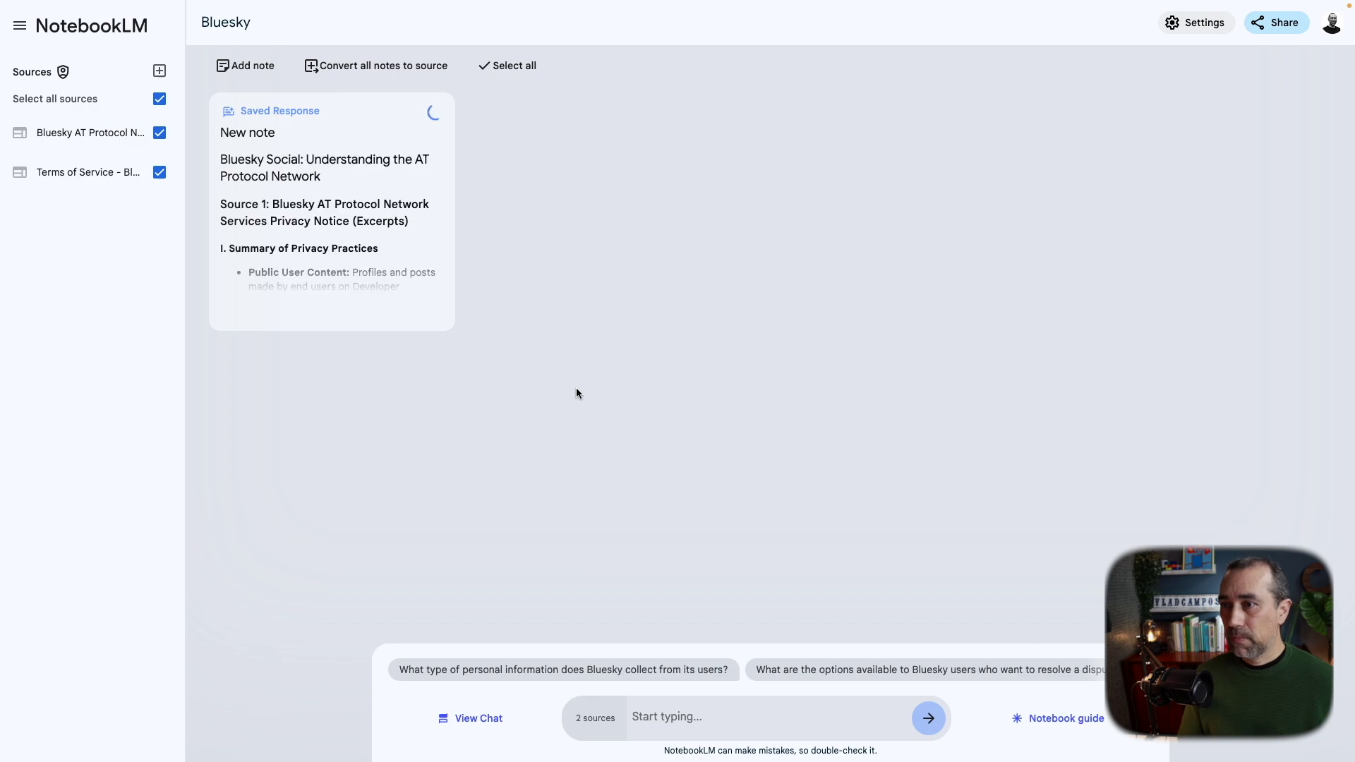
{"action": "left_click", "coordinate": [448, 282]}
{"action": "scroll", "coordinate": [549, 442], "scroll_direction": "down", "scroll_amount": 10}
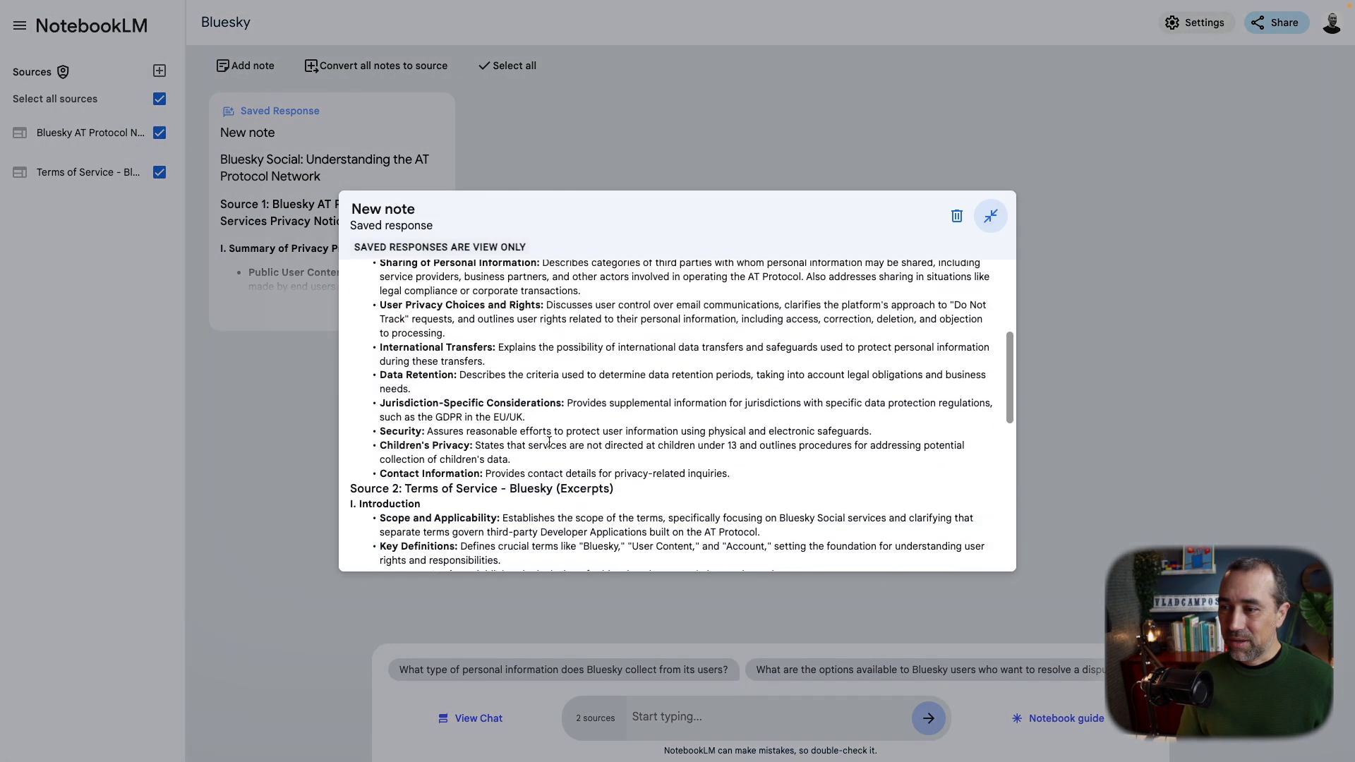
{"action": "scroll", "coordinate": [549, 442], "scroll_direction": "down", "scroll_amount": 3}
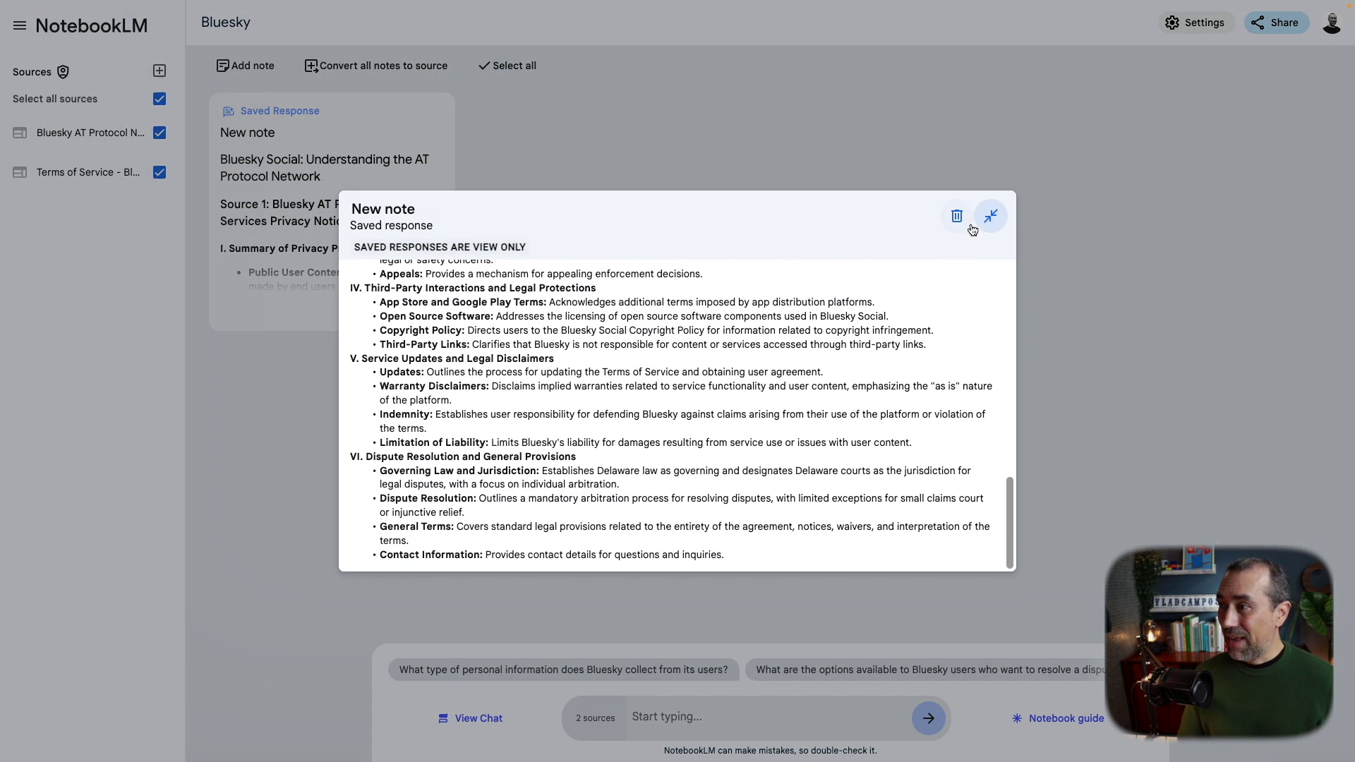
{"action": "left_click", "coordinate": [889, 148]}
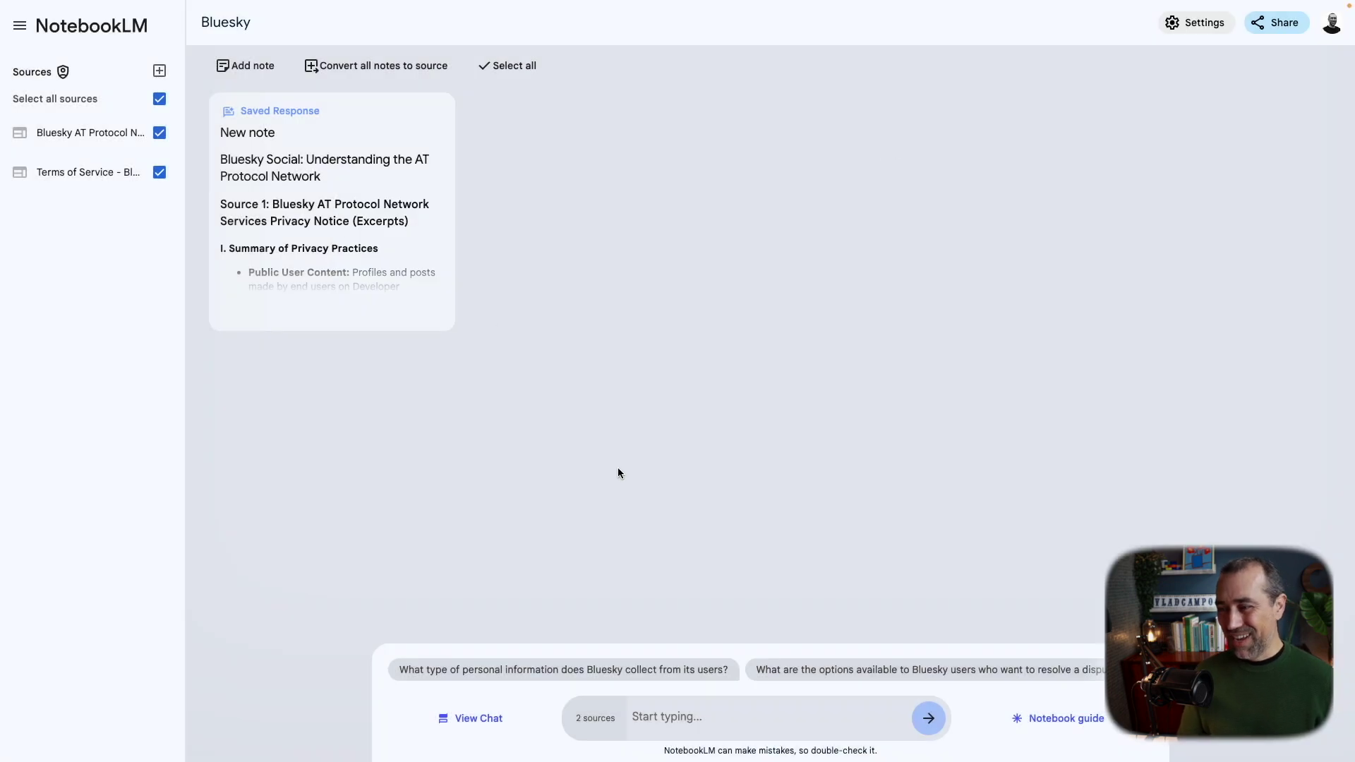
Generate the 'Bluesky Social FAQ' note and read through its eight questions and answers
{"action": "left_click", "coordinate": [1058, 726]}
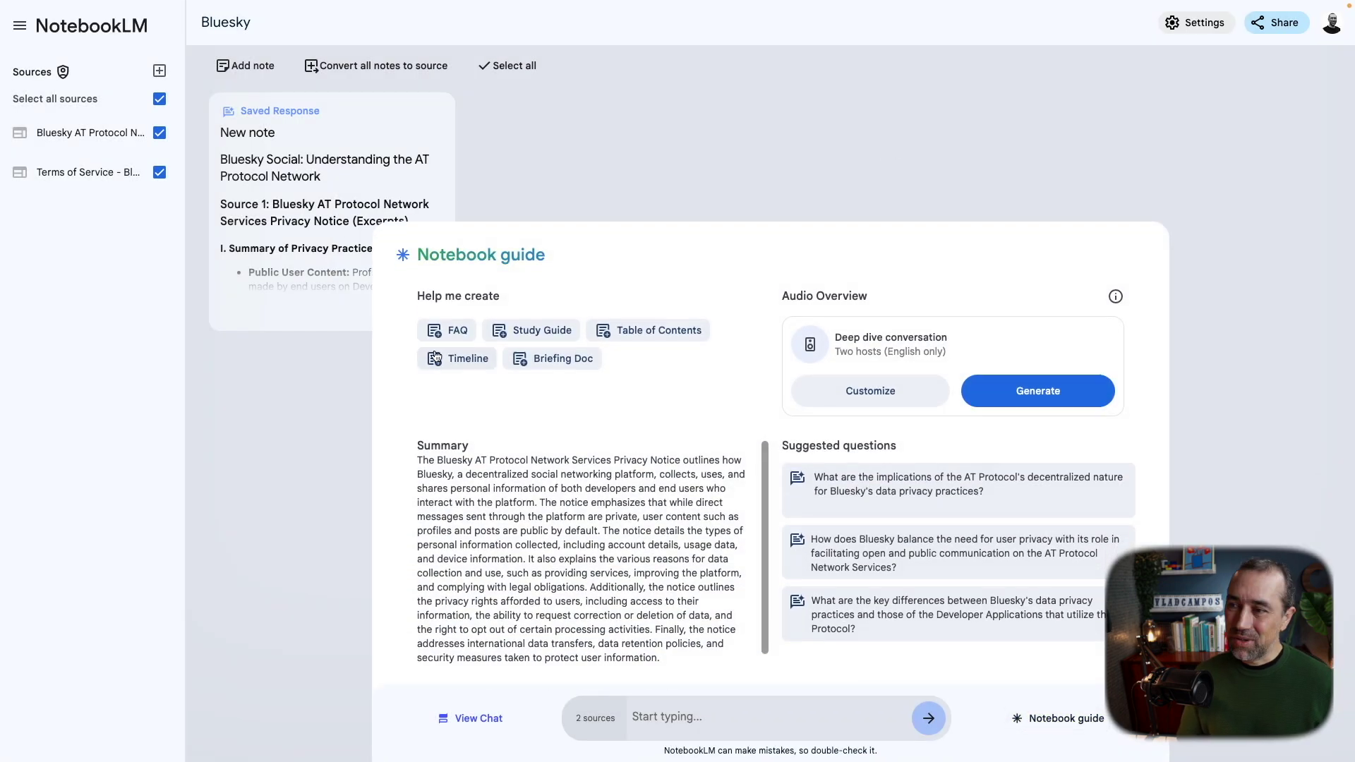
{"action": "left_click", "coordinate": [450, 325]}
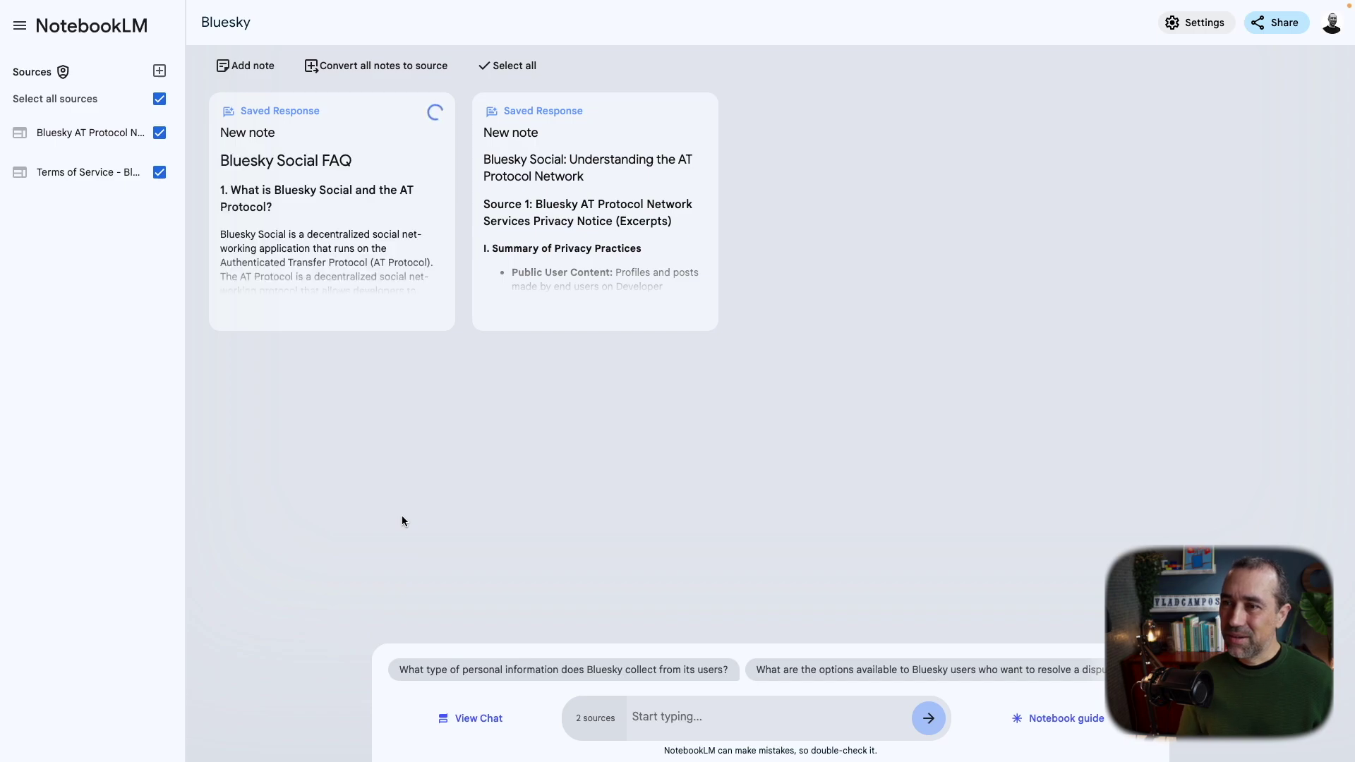
{"action": "left_click", "coordinate": [362, 205]}
{"action": "scroll", "coordinate": [603, 281], "scroll_direction": "down", "scroll_amount": 1}
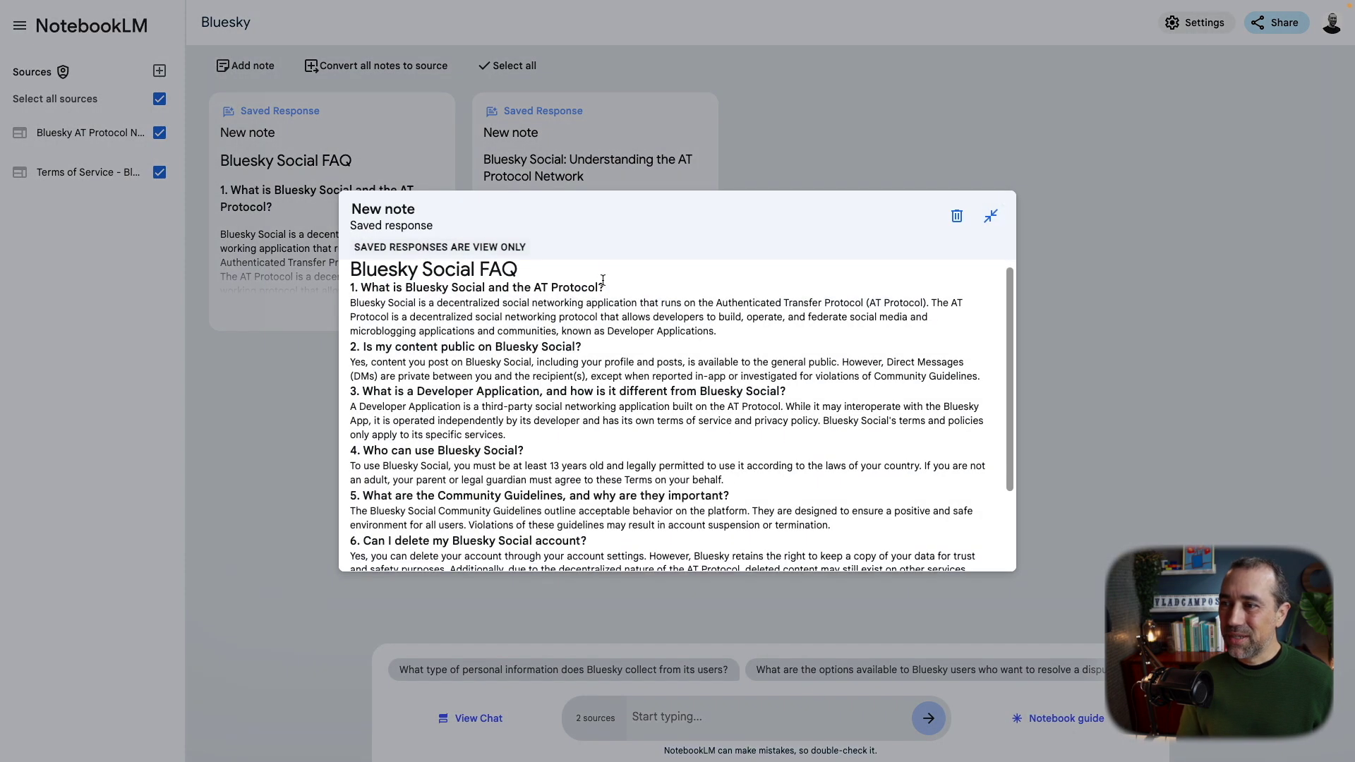
{"action": "scroll", "coordinate": [511, 355], "scroll_direction": "down", "scroll_amount": 2}
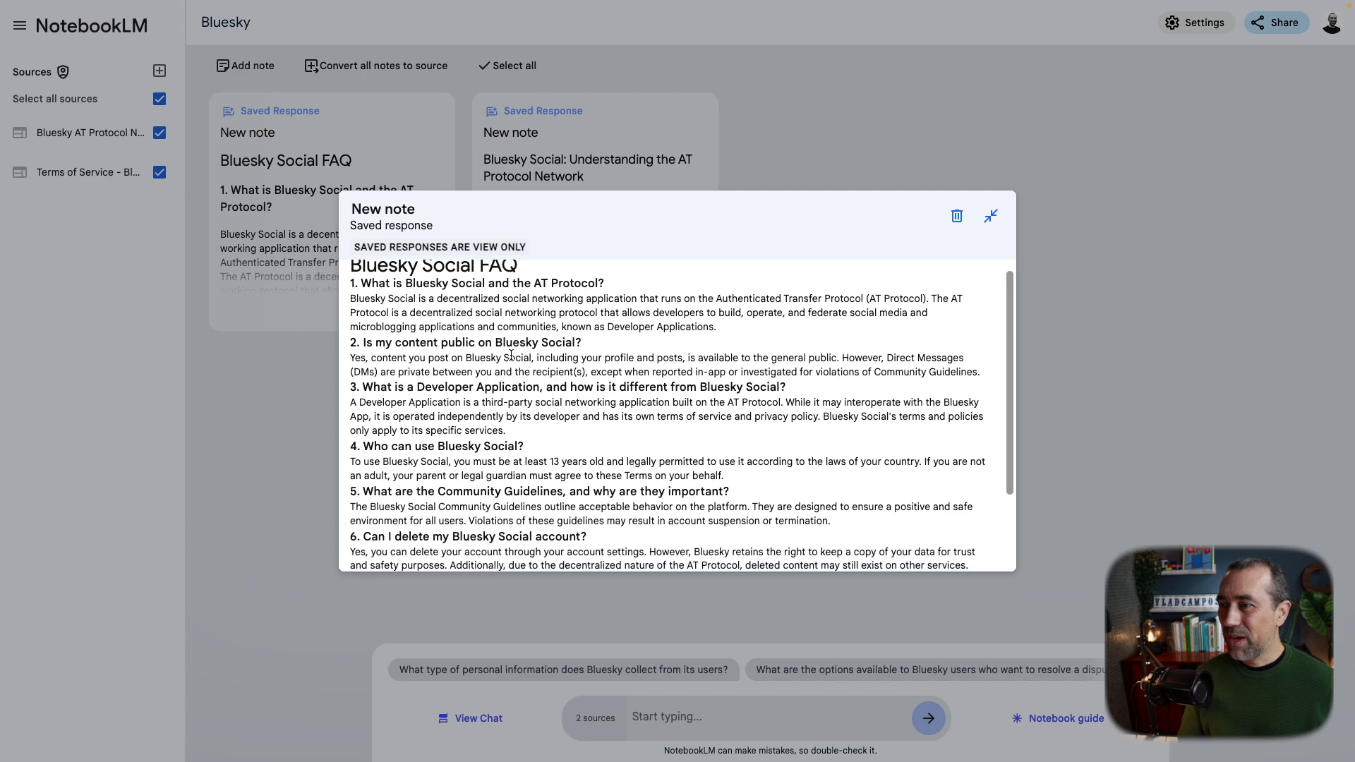
{"action": "scroll", "coordinate": [494, 346], "scroll_direction": "down", "scroll_amount": 2}
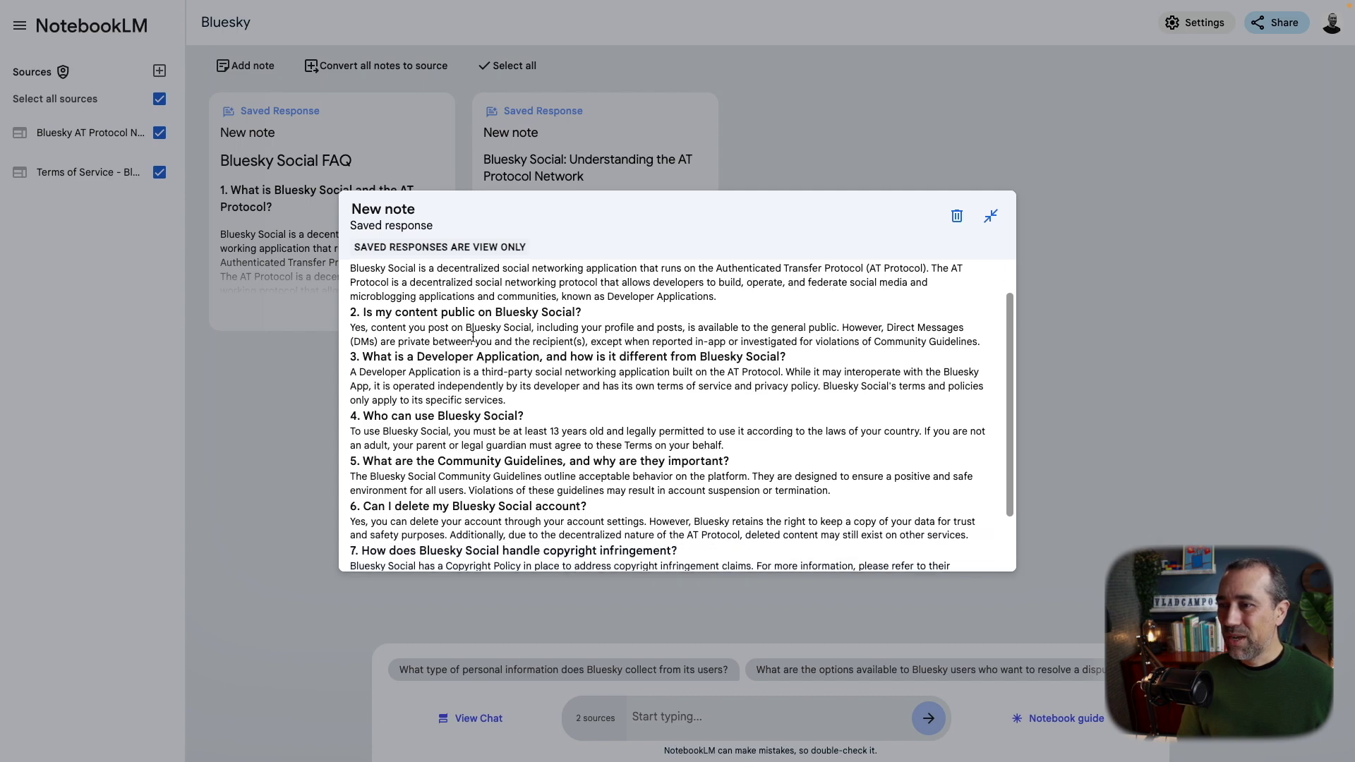
{"action": "scroll", "coordinate": [498, 330], "scroll_direction": "down", "scroll_amount": 5}
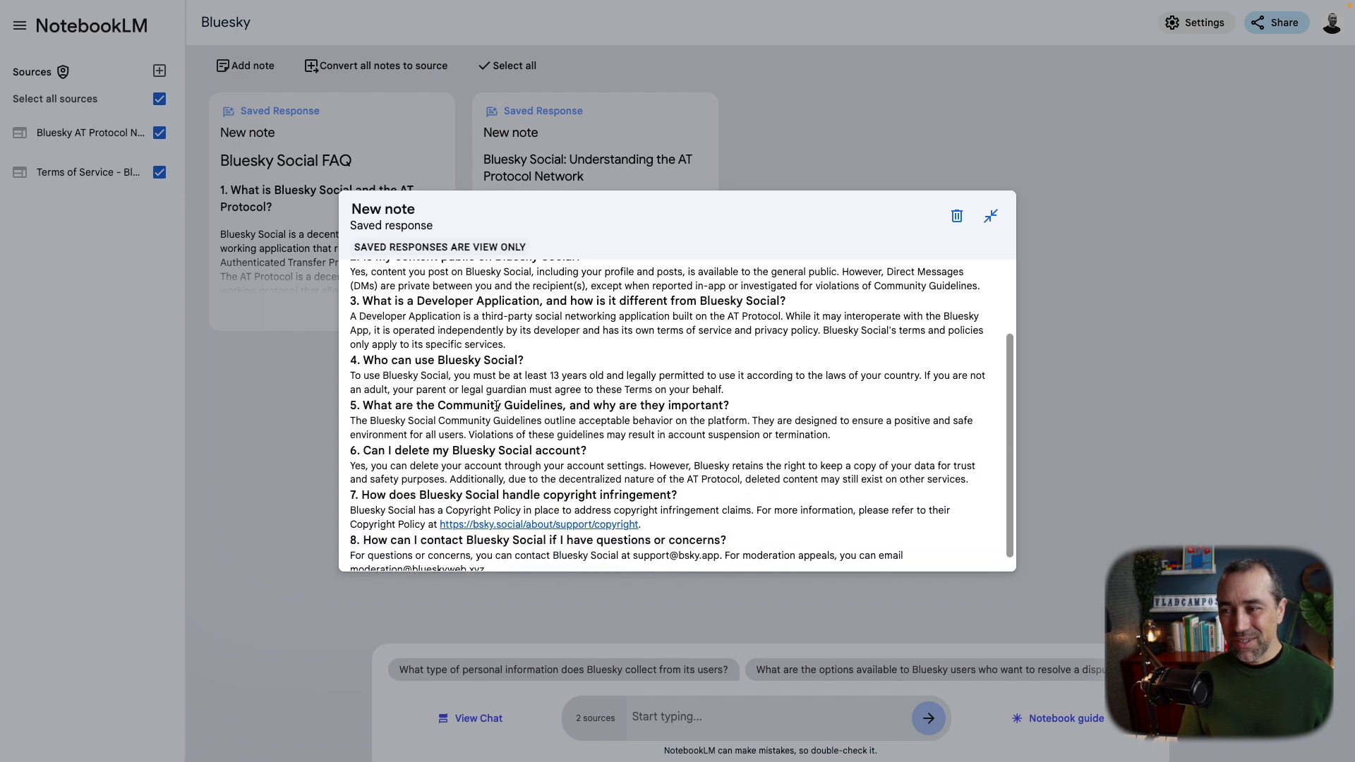
{"action": "left_click", "coordinate": [850, 131]}
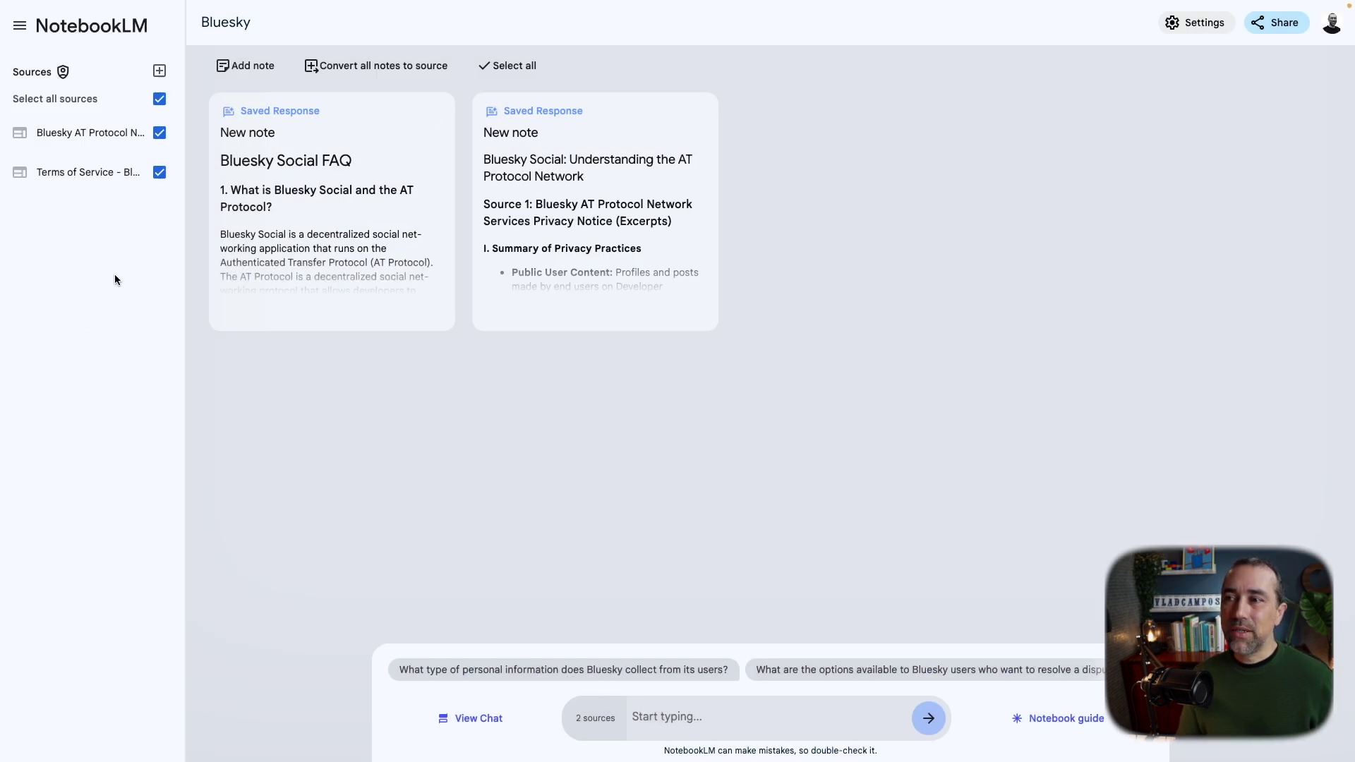
Add a written note and change its title from New Note to 'My note'
{"action": "left_click", "coordinate": [245, 67]}
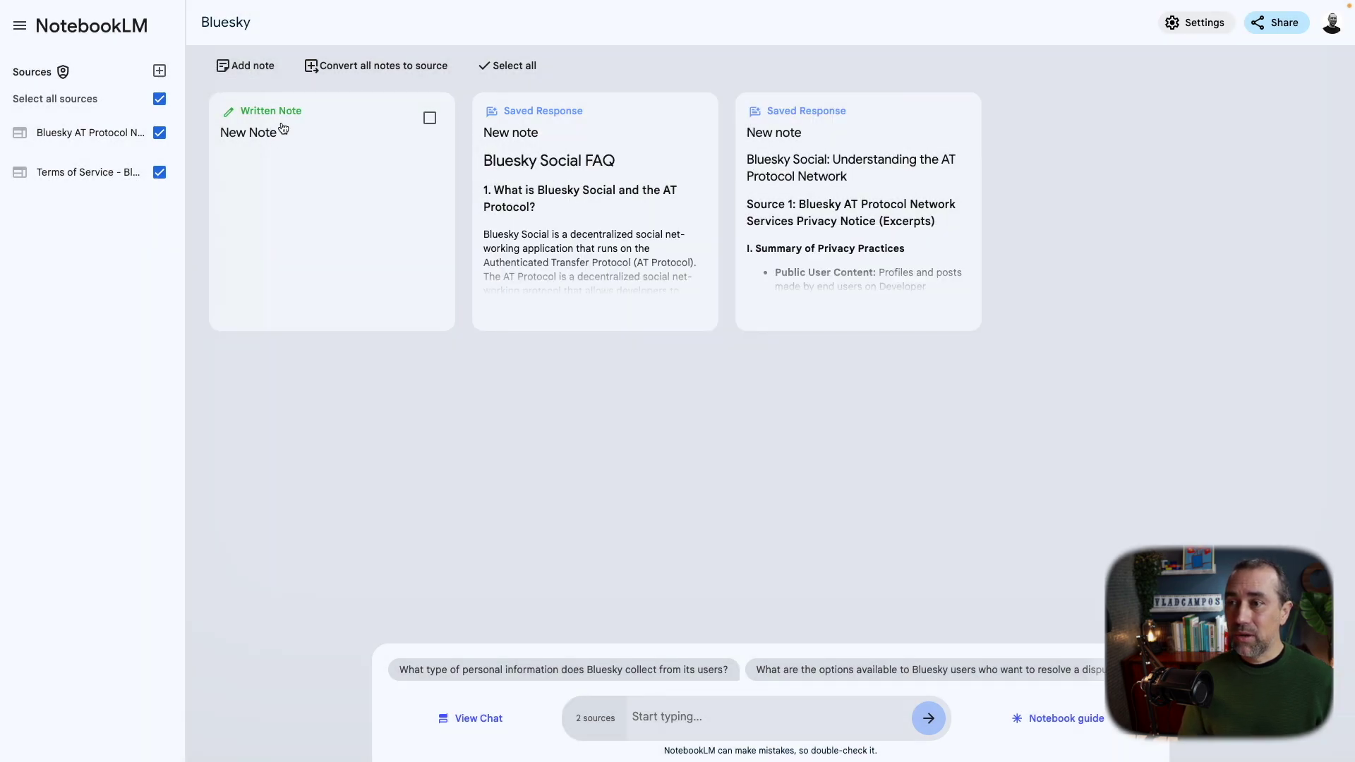
{"action": "left_click", "coordinate": [286, 115]}
{"action": "double_click", "coordinate": [408, 240]}
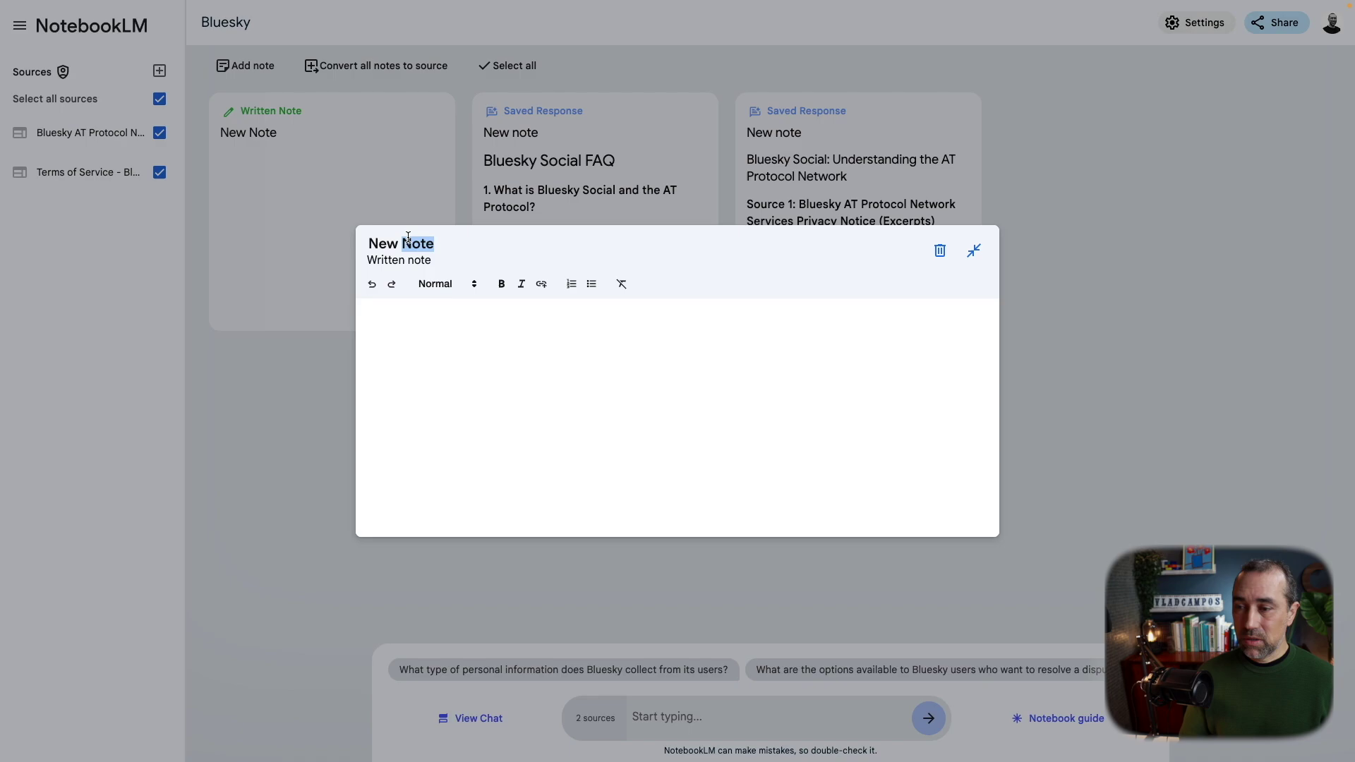
{"action": "triple_click", "coordinate": [408, 240]}
{"action": "type", "text": "My"}
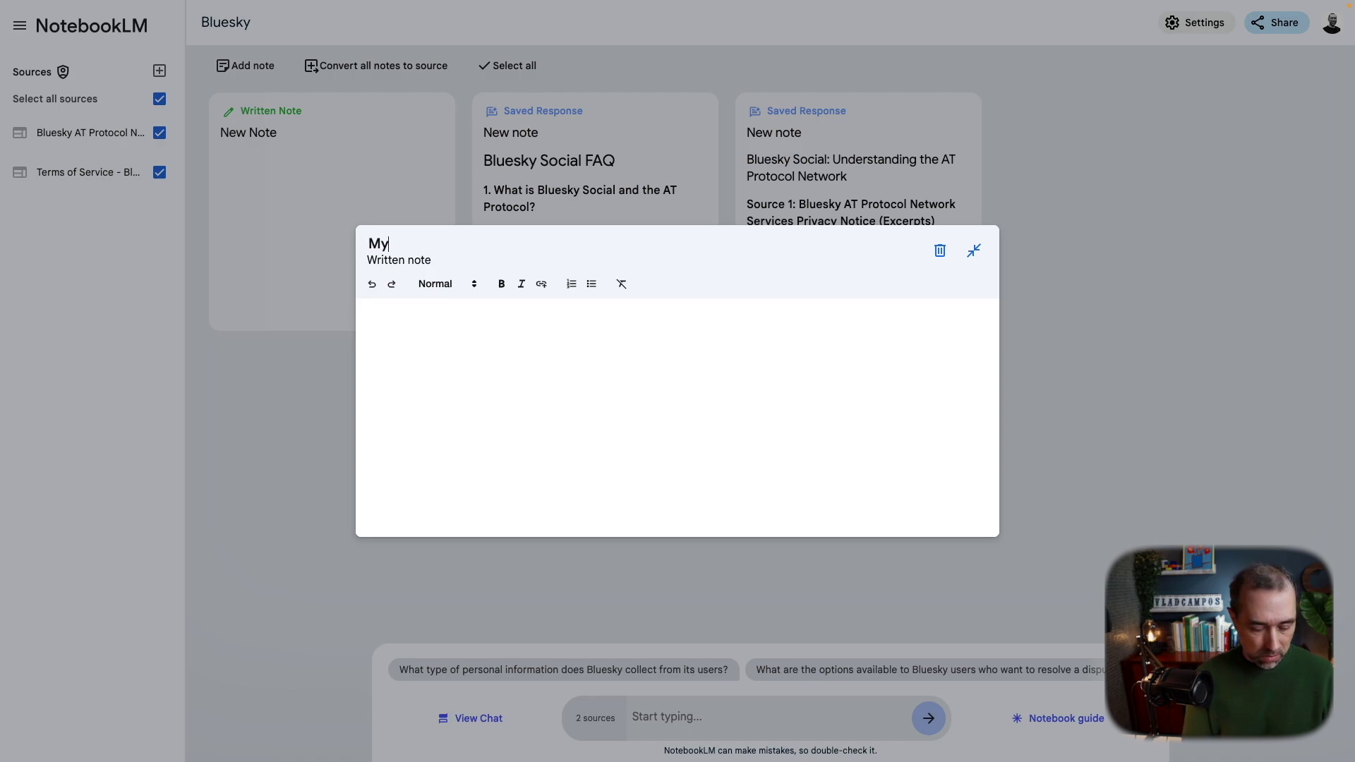
{"action": "type", "text": " note"}
{"action": "left_click", "coordinate": [538, 388]}
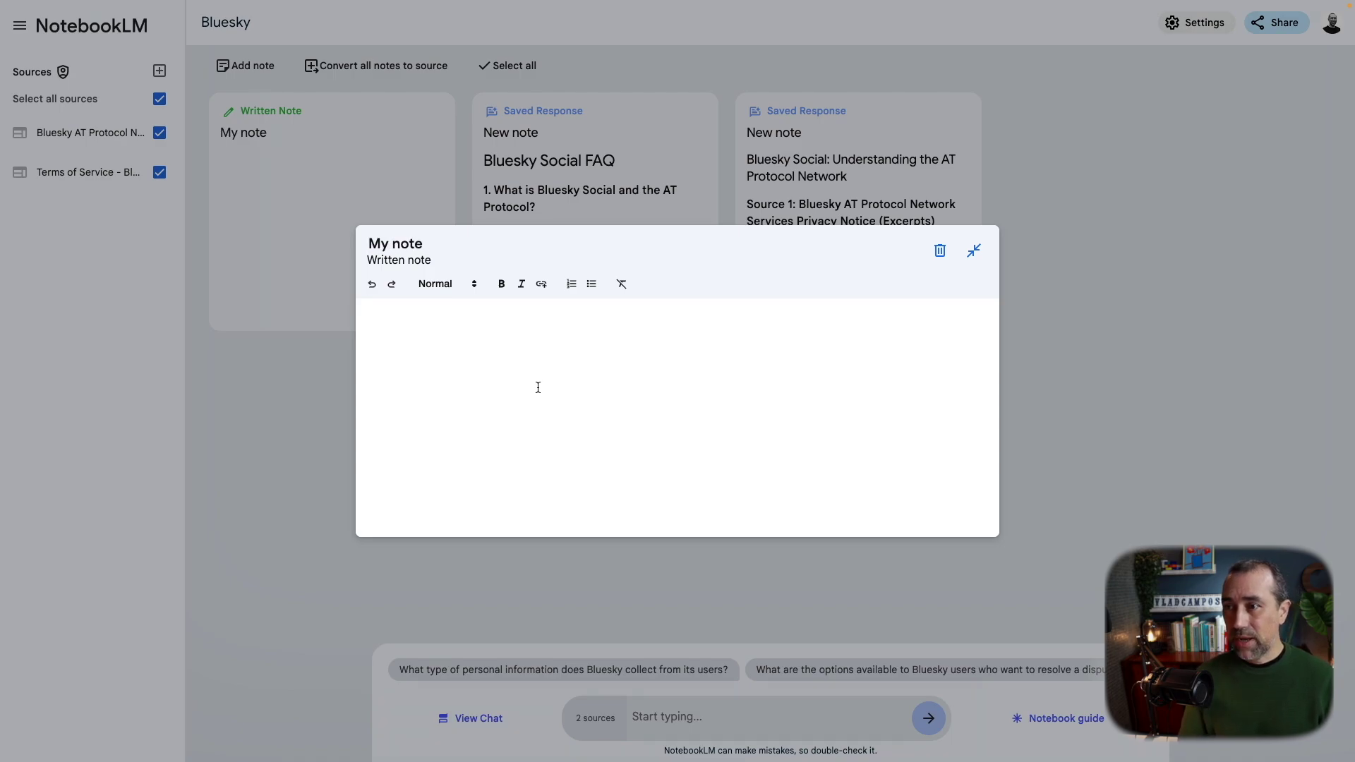
{"action": "left_click", "coordinate": [1045, 235]}
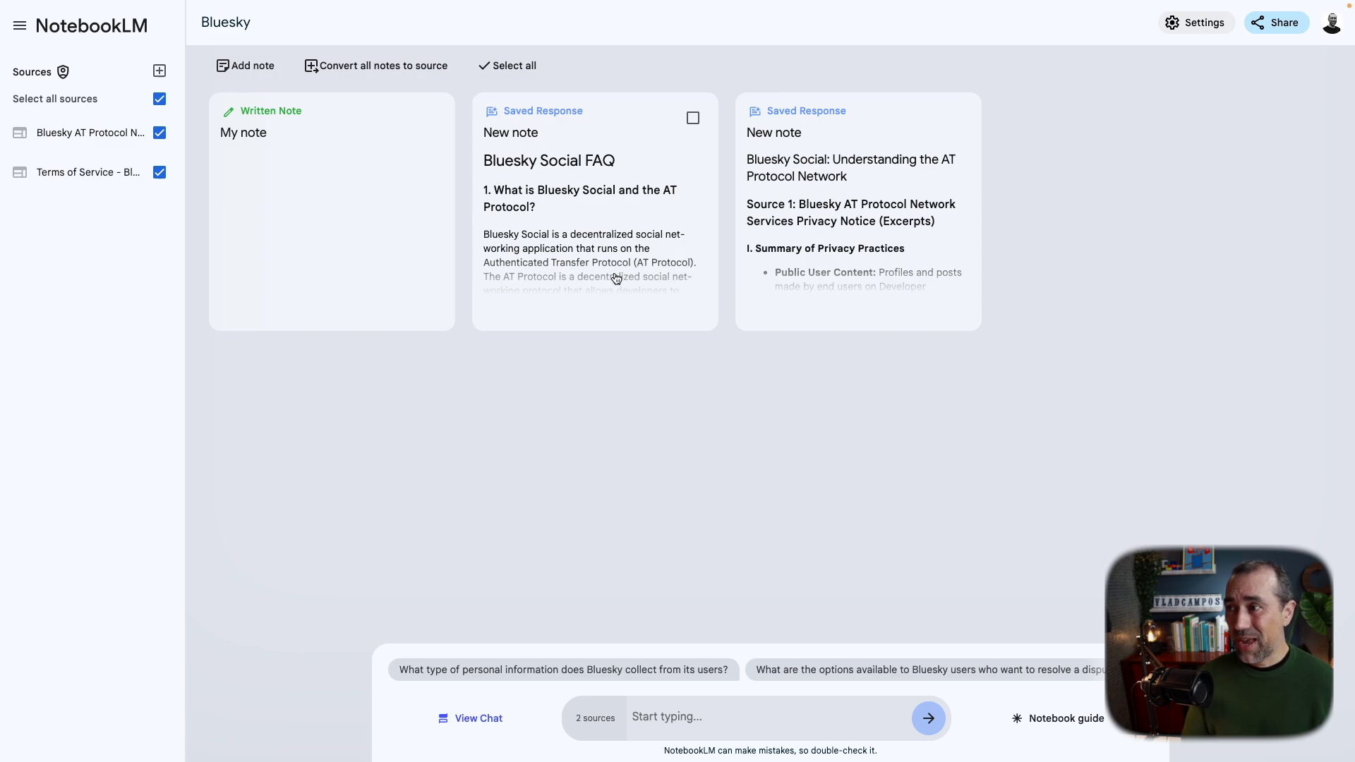
Change the Bluesky Social FAQ note's title from 'New note' to 'FAQ'
{"action": "left_click", "coordinate": [531, 129]}
{"action": "triple_click", "coordinate": [402, 212]}
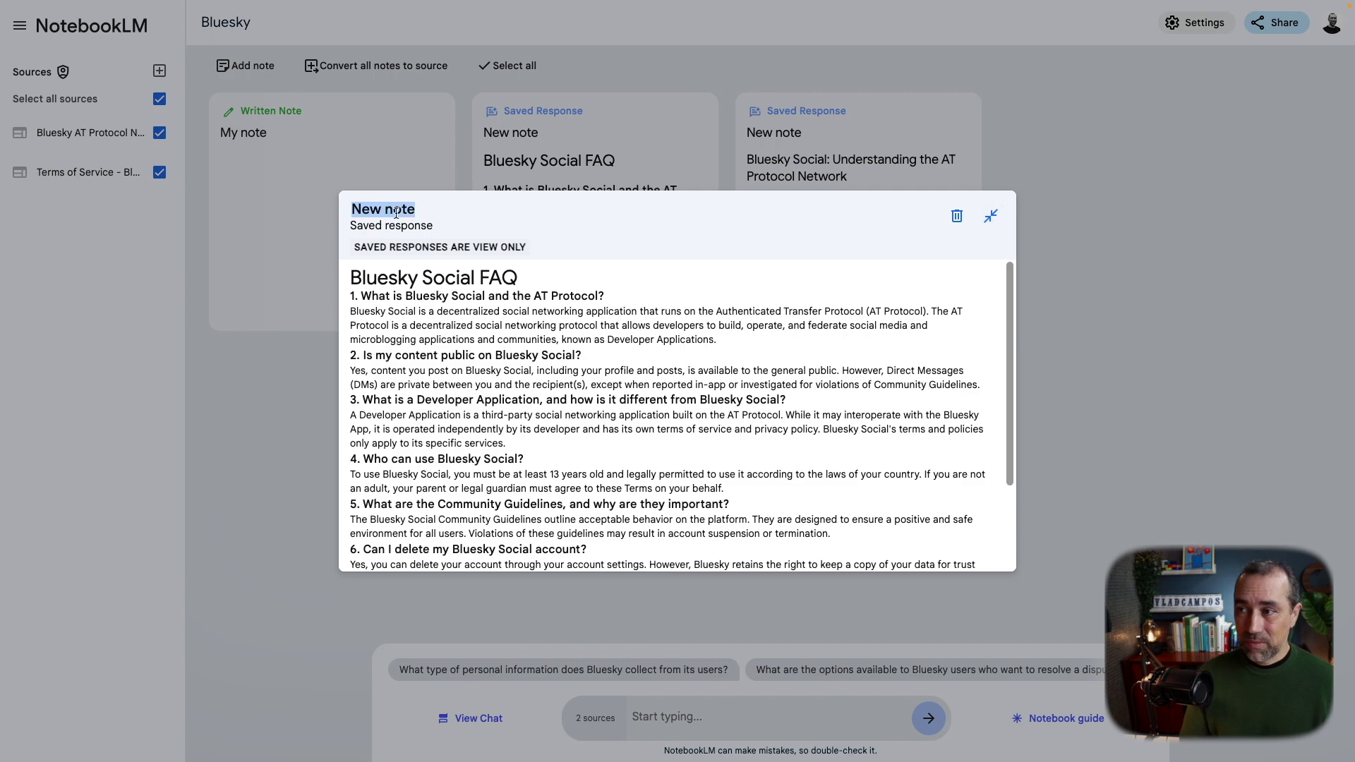
{"action": "type", "text": "F"}
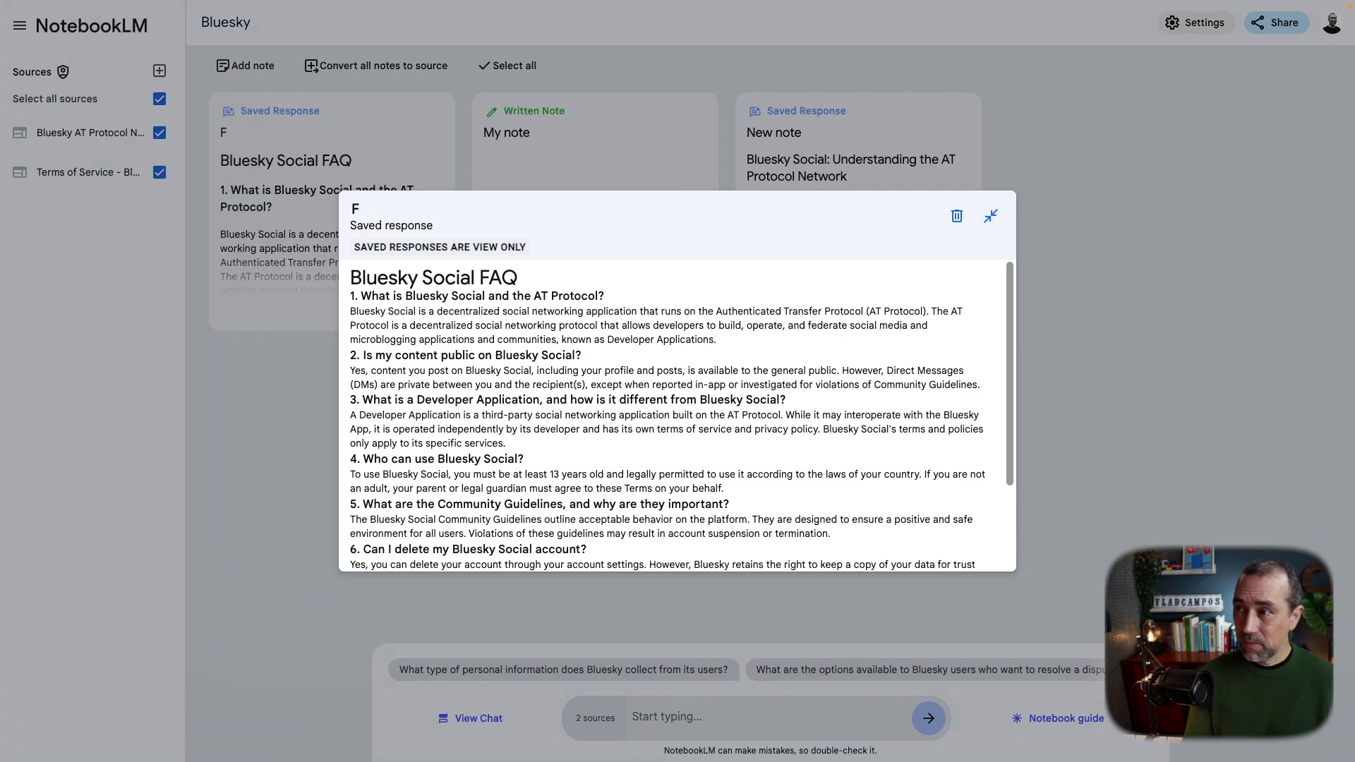
{"action": "type", "text": "AQ"}
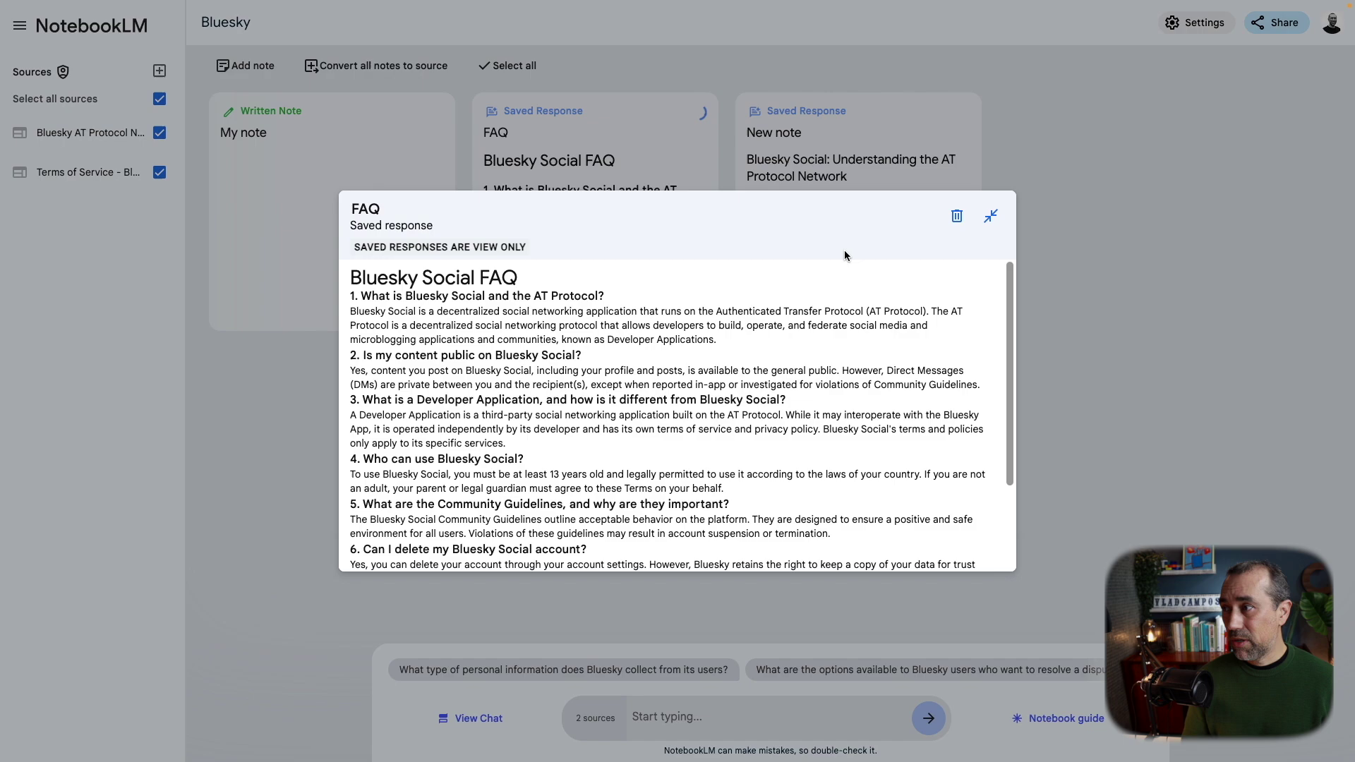
{"action": "left_click", "coordinate": [991, 215]}
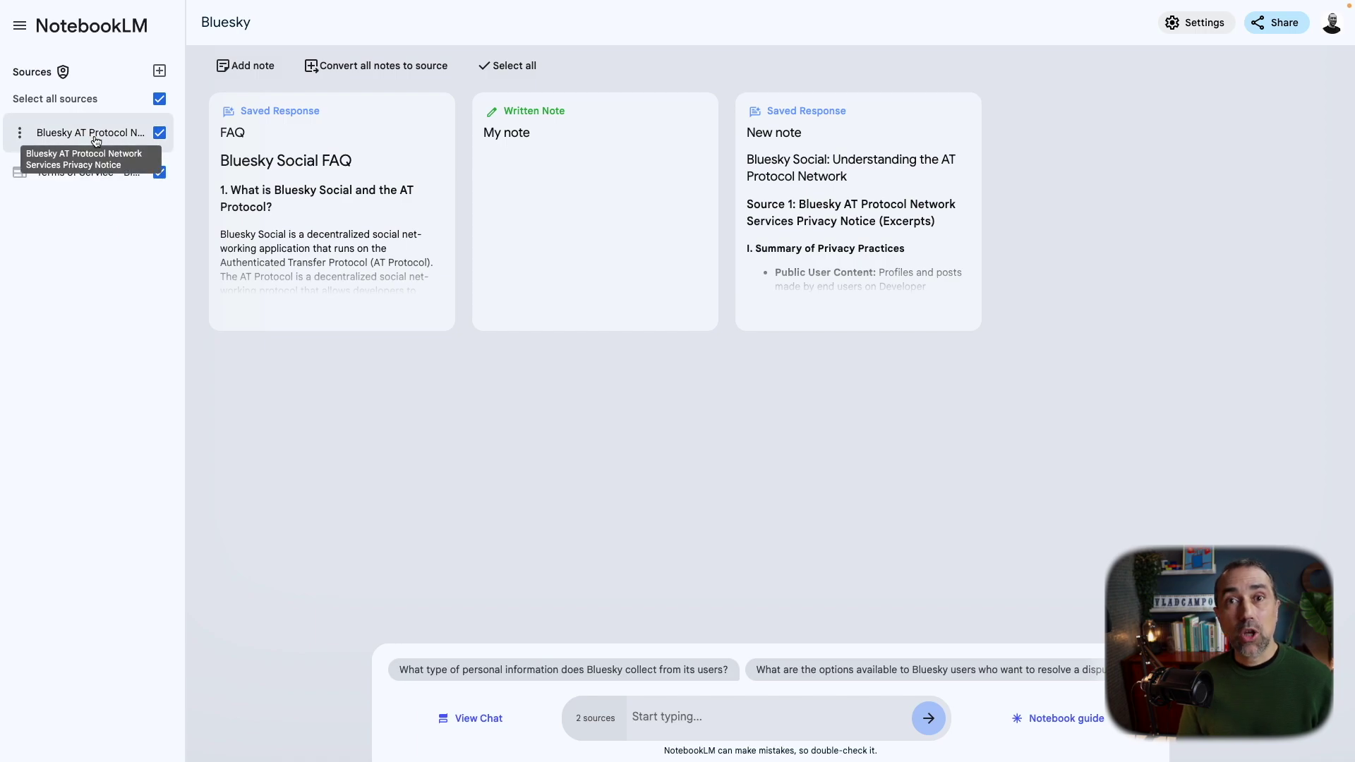
Exclude the Bluesky AT Protocol privacy notice source and return to My Notebooks
{"action": "left_click", "coordinate": [159, 132]}
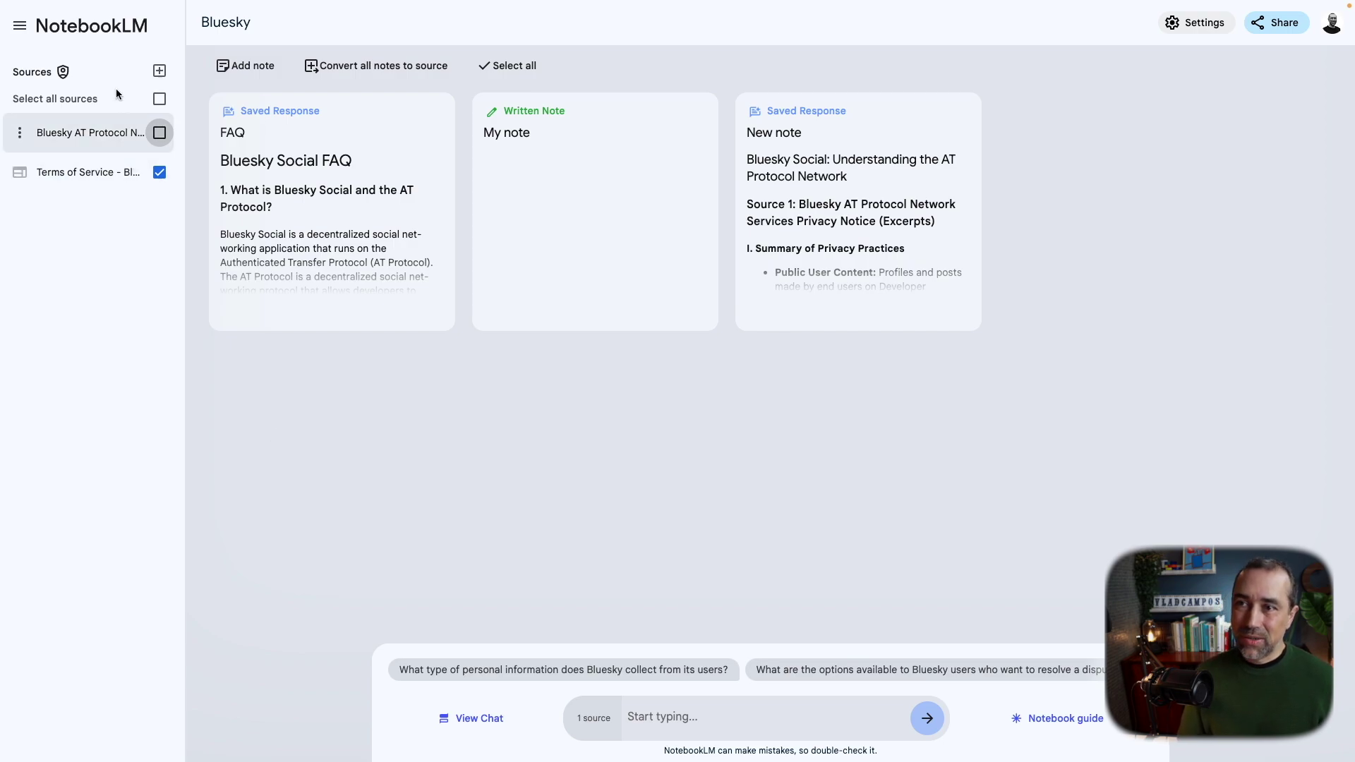
{"action": "left_click", "coordinate": [89, 28]}
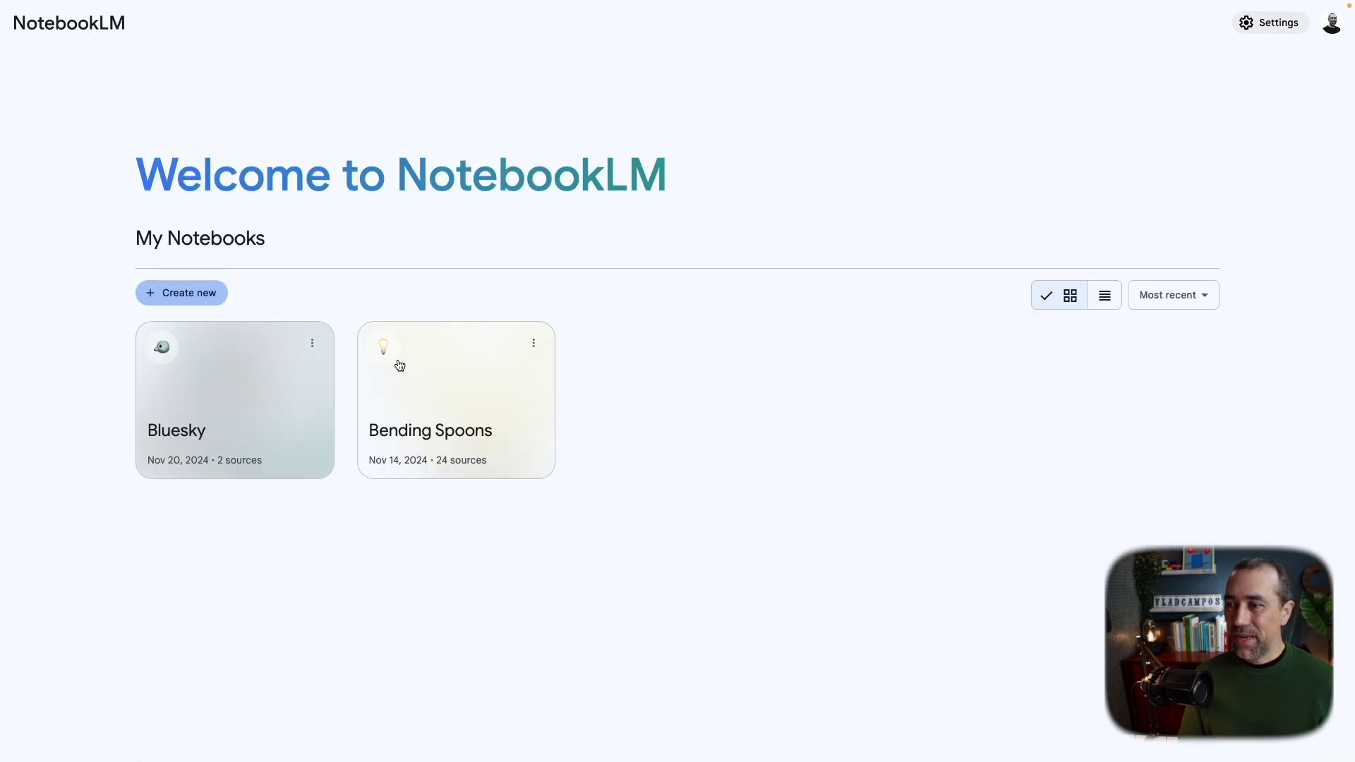
Open the Bending Spoons notebook and look over its 24 sources
{"action": "left_click", "coordinate": [434, 372]}
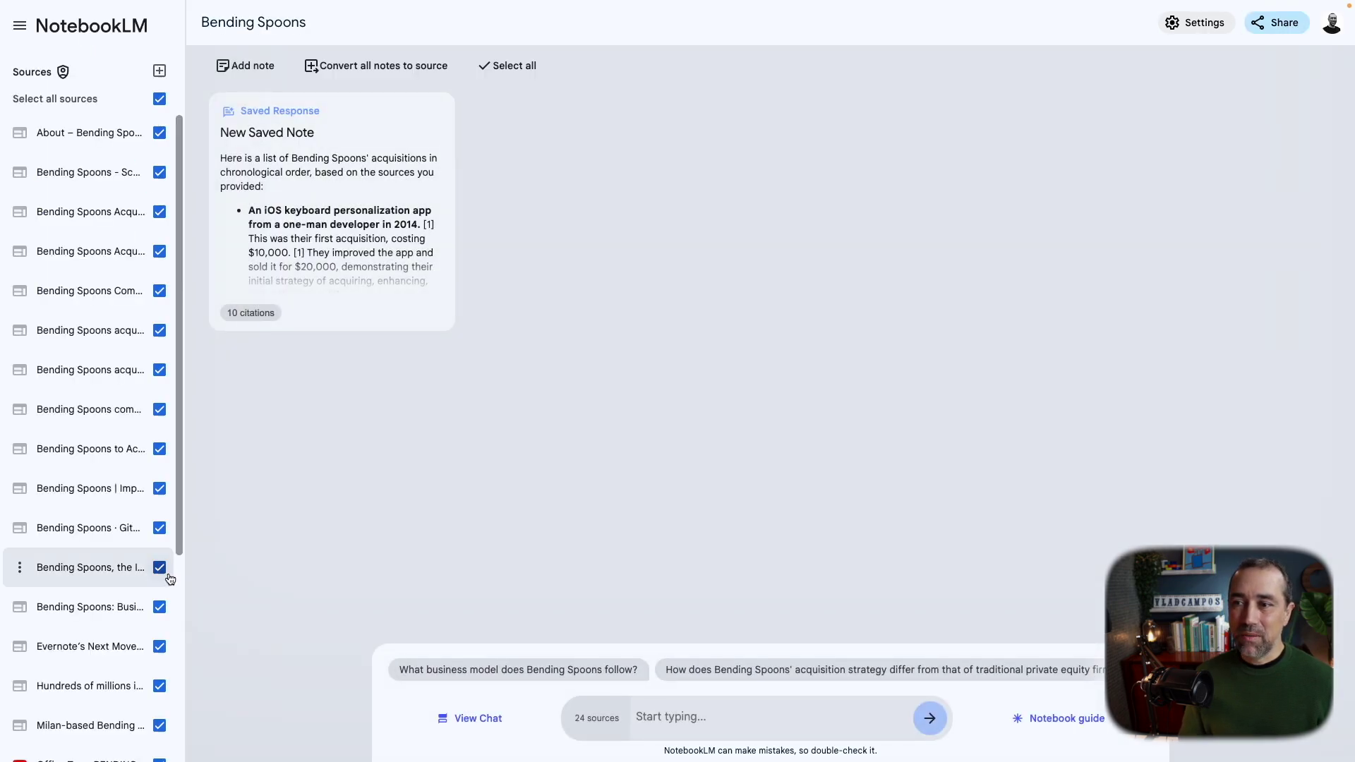
{"action": "scroll", "coordinate": [86, 494], "scroll_direction": "down", "scroll_amount": 4}
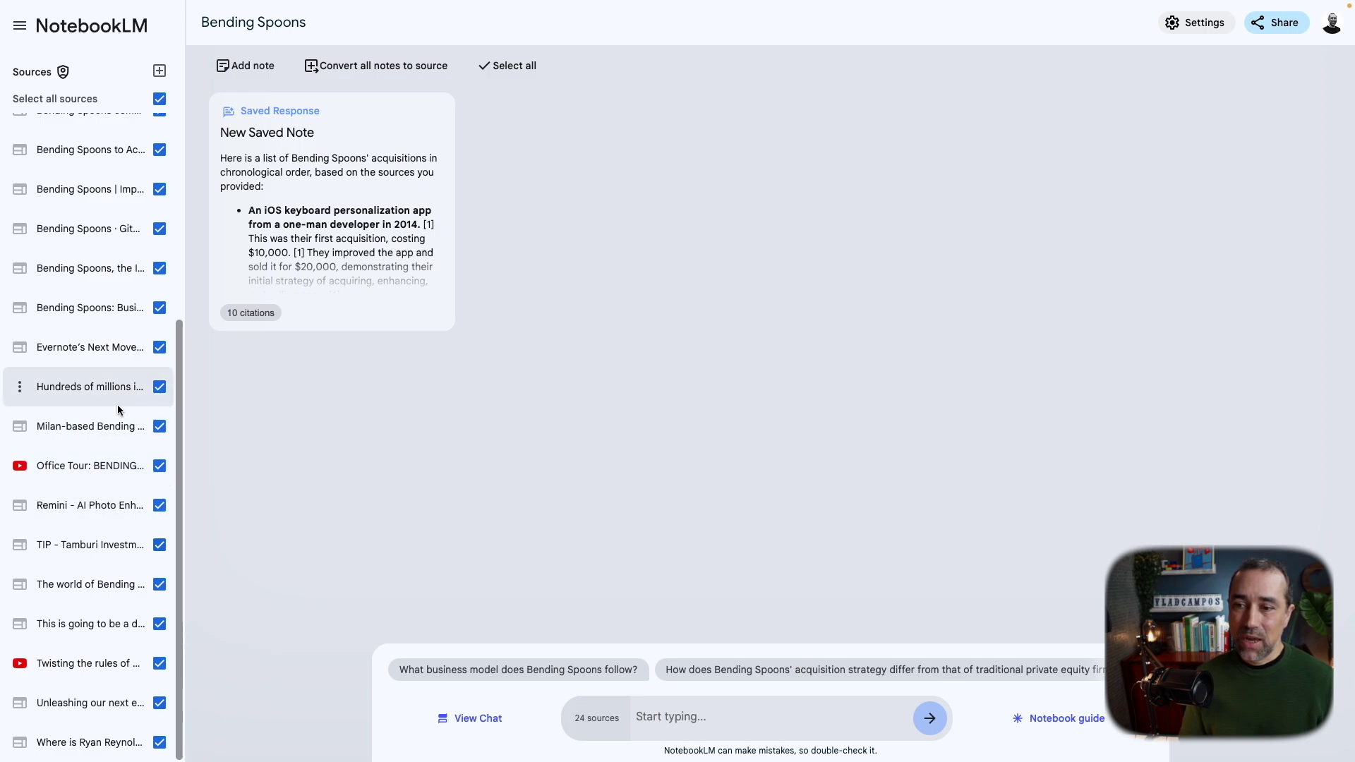
{"action": "scroll", "coordinate": [45, 357], "scroll_direction": "up", "scroll_amount": 4}
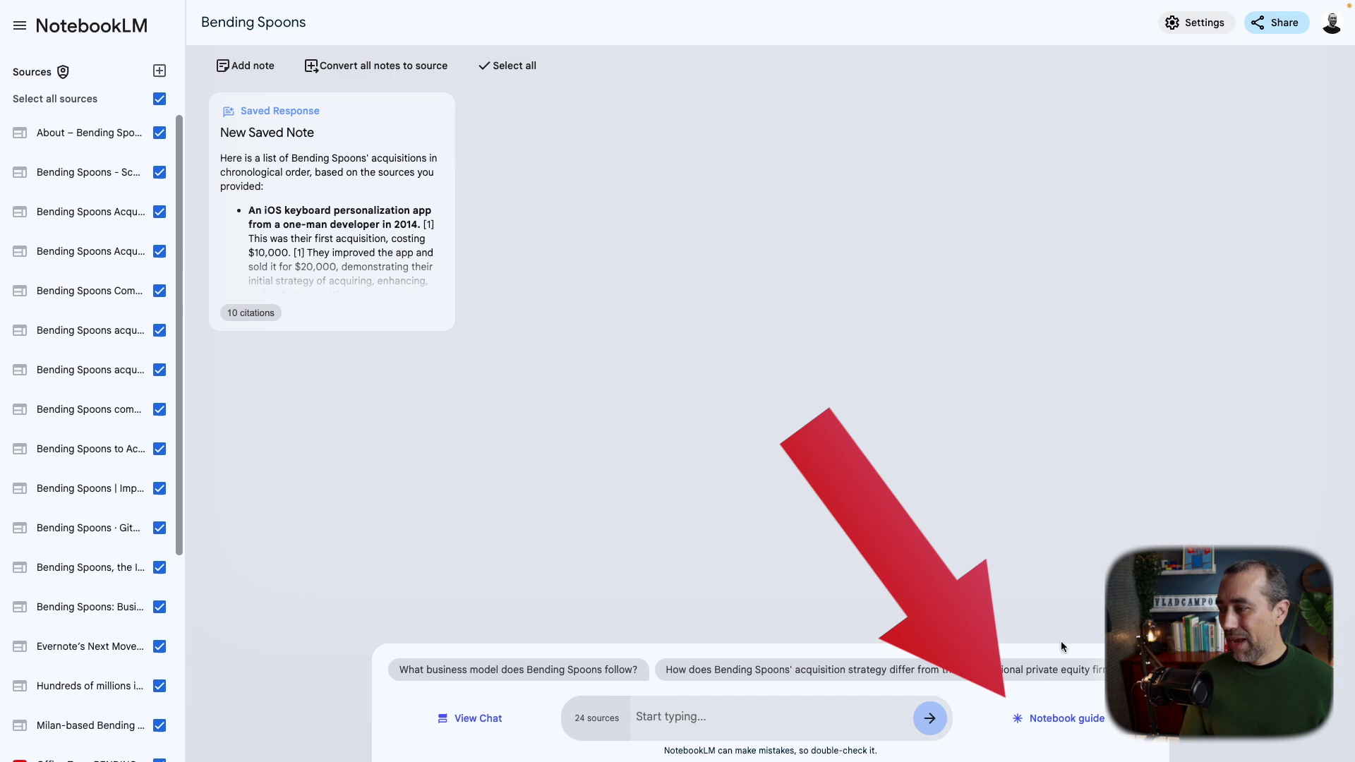
Play the 13:51 Bending Spoons audio overview from the notebook guide and raise the volume
{"action": "left_click", "coordinate": [1056, 719]}
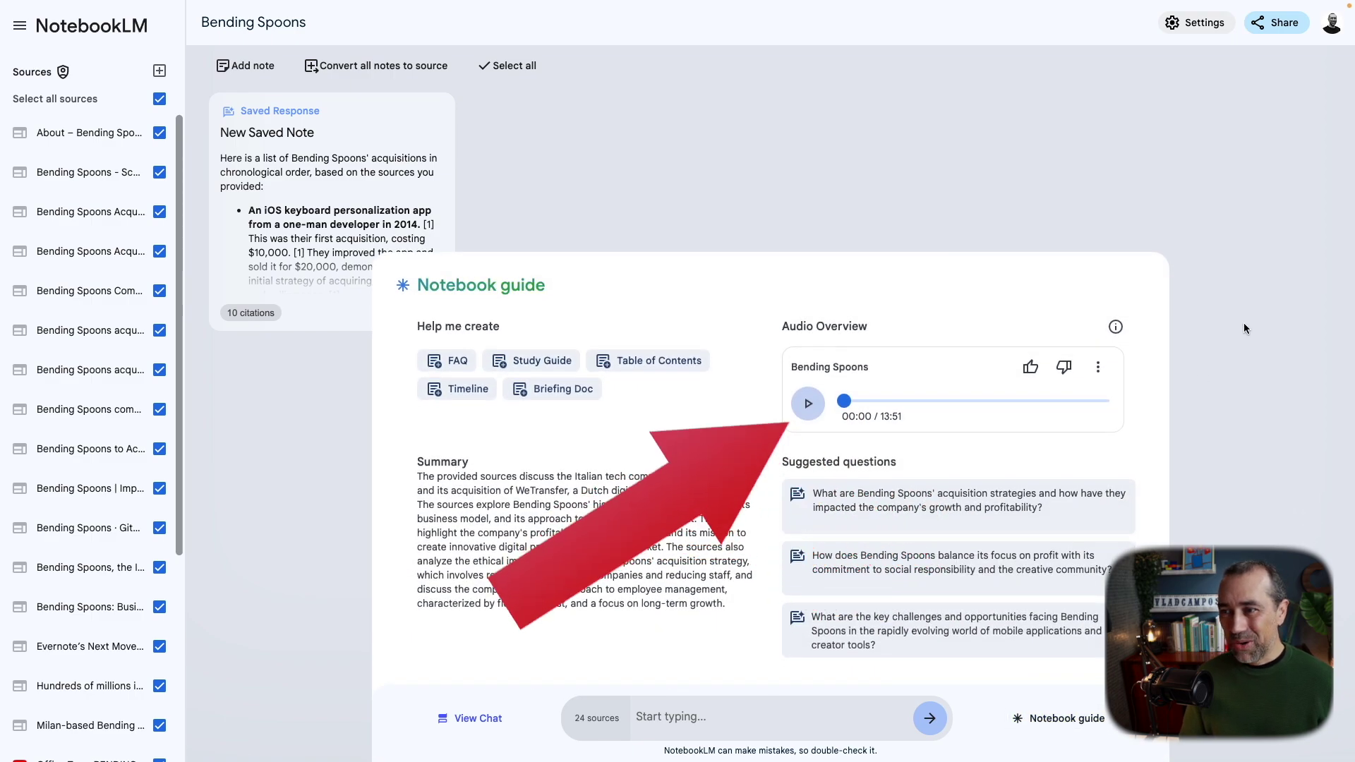
{"action": "left_click", "coordinate": [810, 406]}
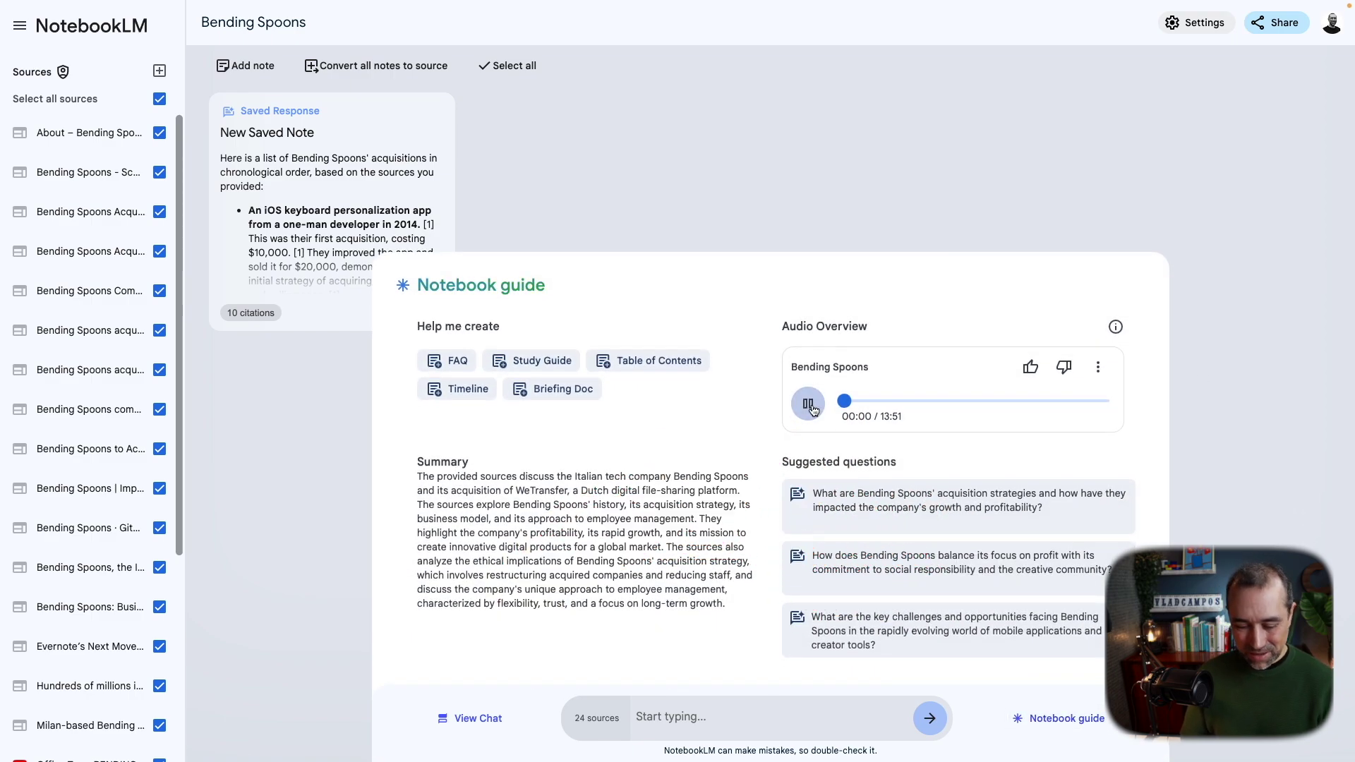
{"action": "key", "text": "XF86AudioRaiseVolume"}
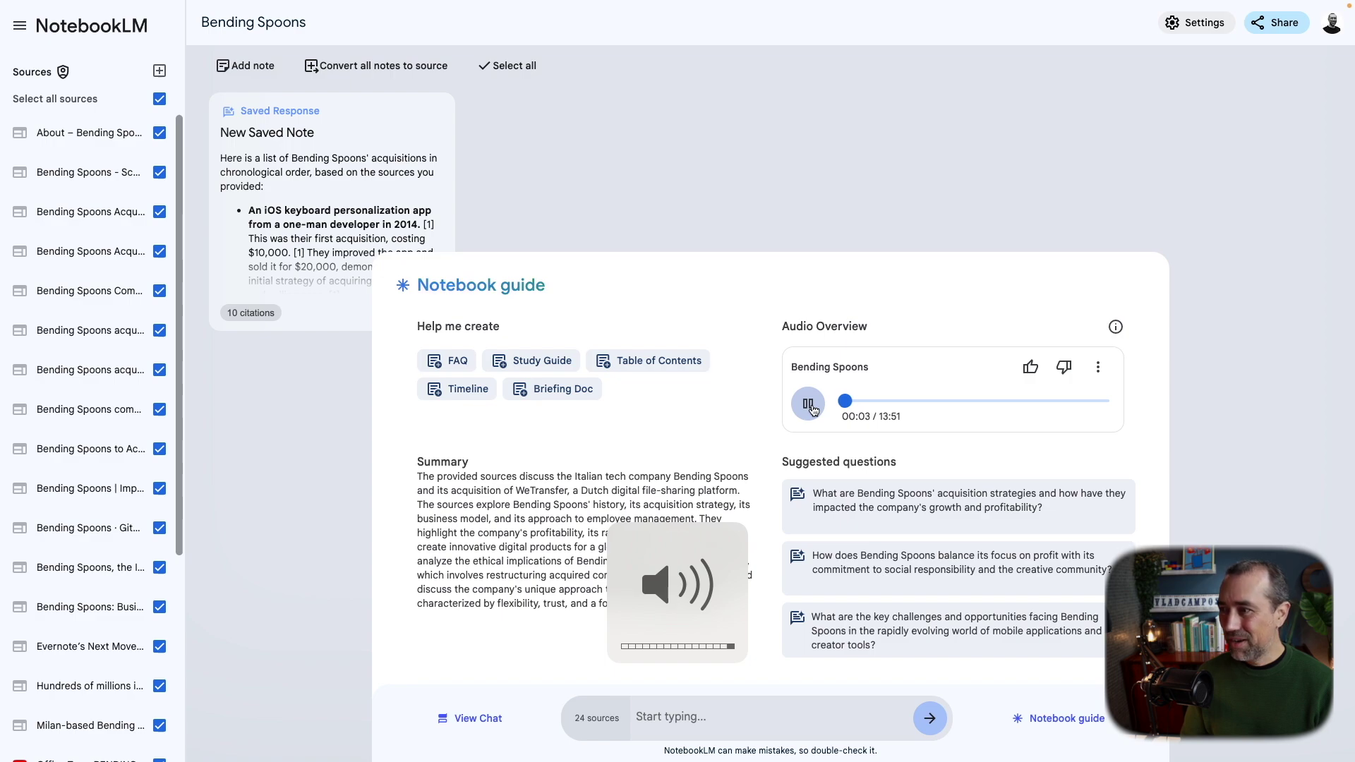